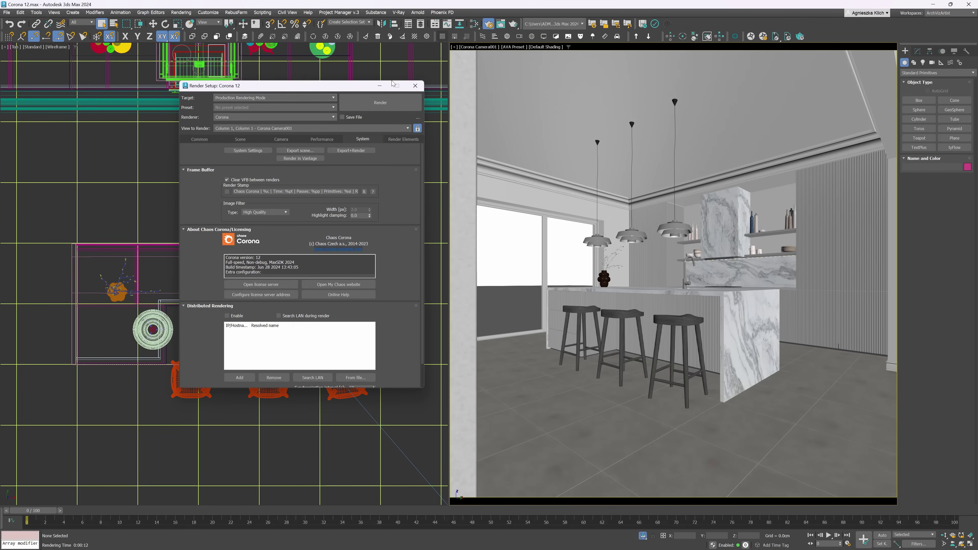
Step: Export the Corona scene in Chaos Vantage format as export.vantage in the Vantage folder, replacing the existing file
left_click(299, 151)
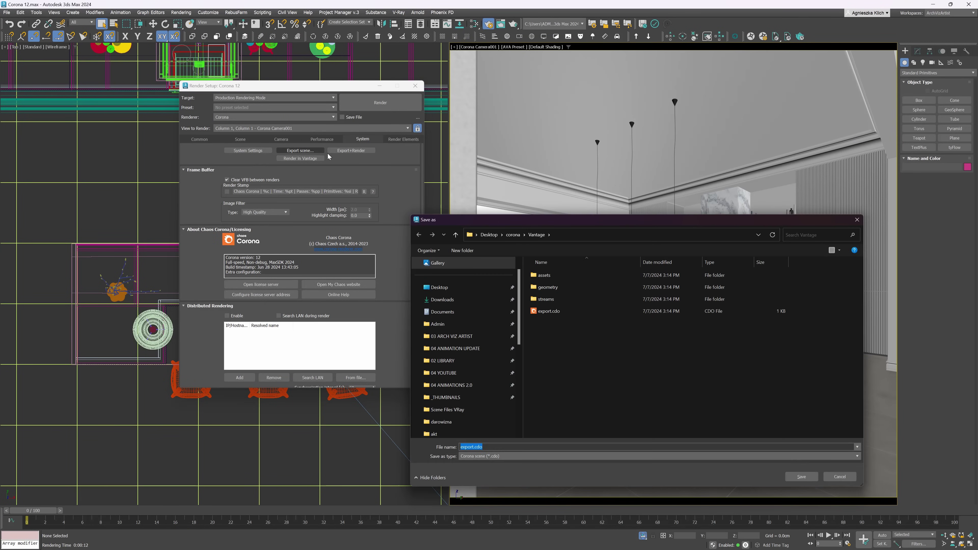
left_click(489, 457)
left_click(493, 471)
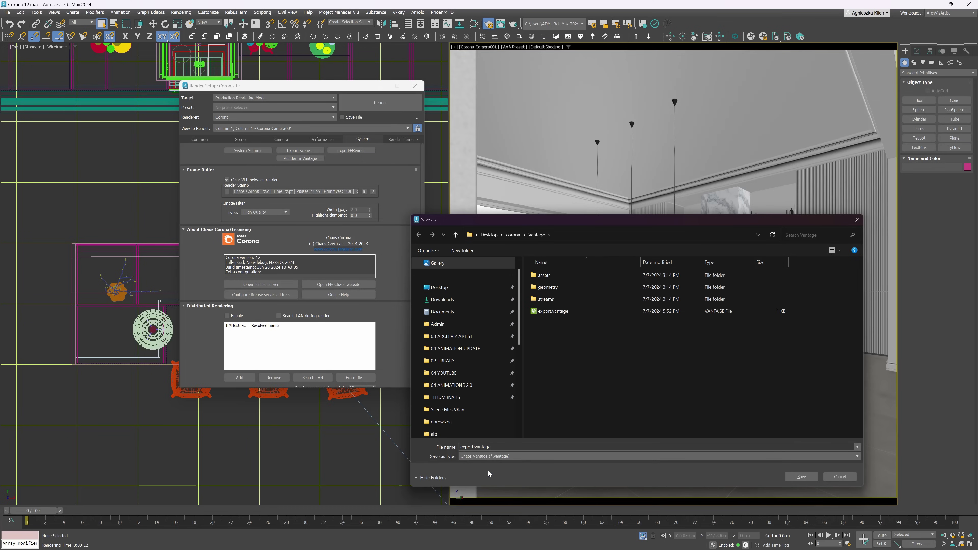
left_click(798, 478)
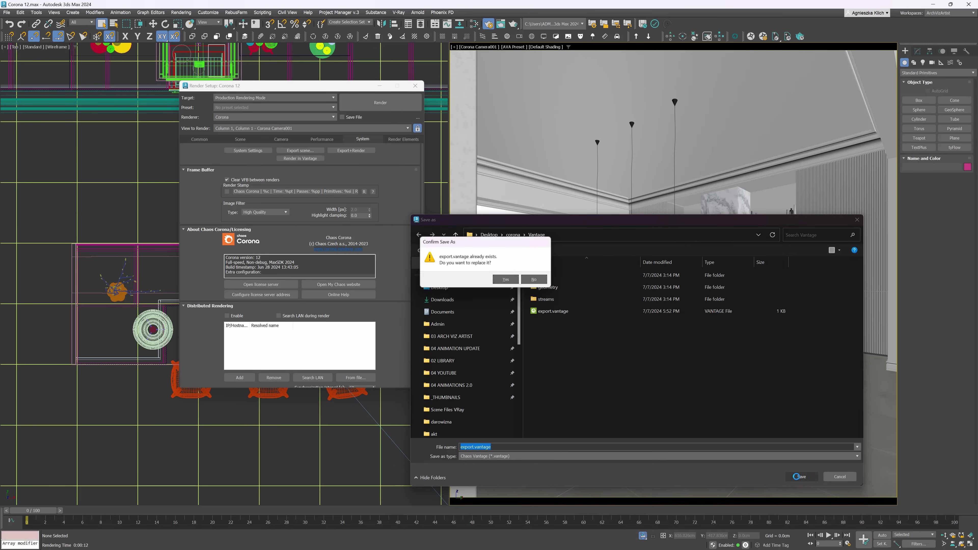
left_click(500, 280)
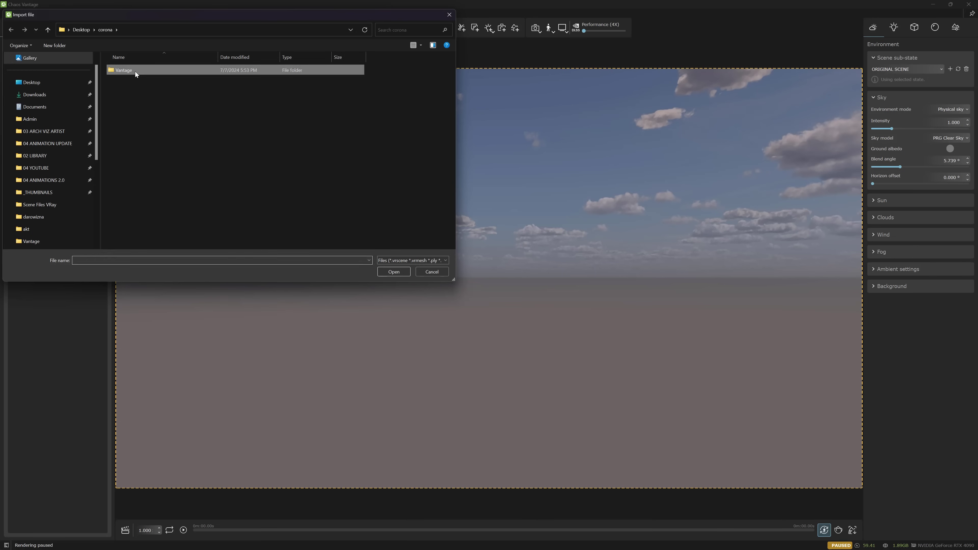
Step: In Chaos Vantage, import the exported scene from the Vantage folder, including its cameras, lights, geometry and materials
double_click(136, 72)
double_click(146, 108)
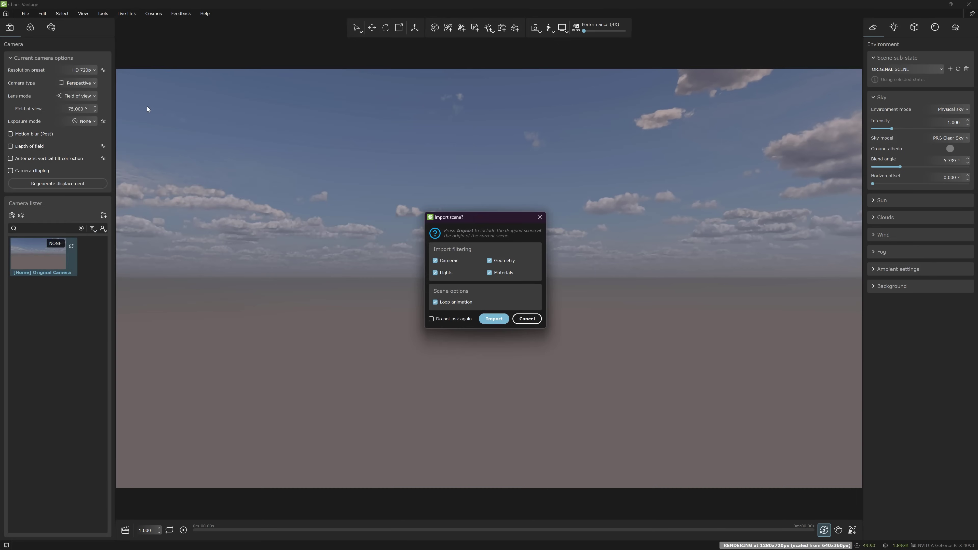
key("Return")
Step: Save two new cameras, one viewing the building from above and one viewing the kitchen island inside
scroll(473, 226, "up", 5)
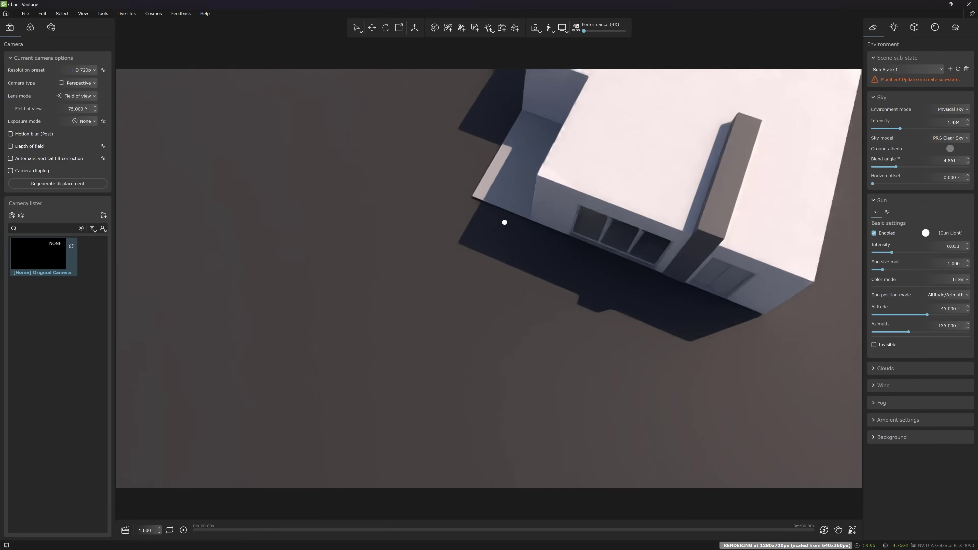
middle_click_drag(502, 219, 404, 285)
left_click(12, 215)
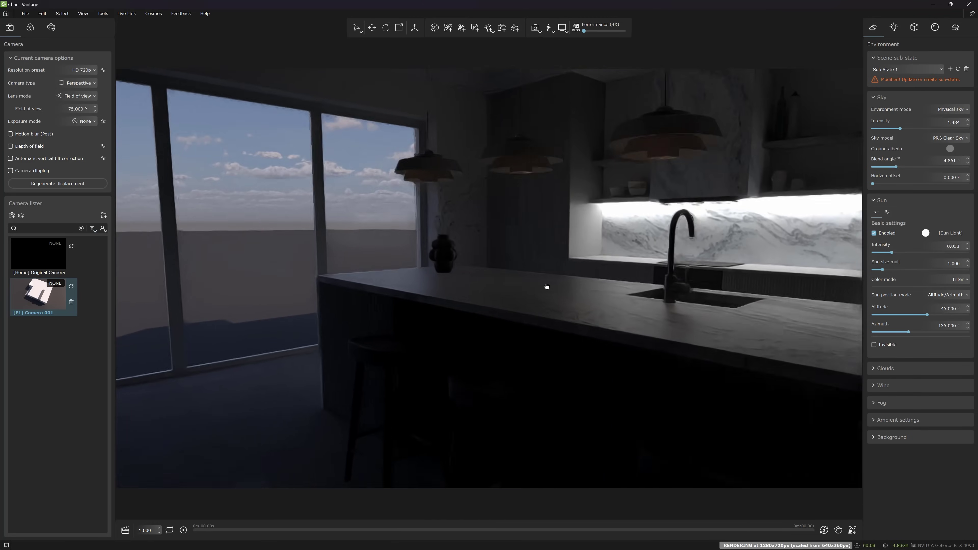
left_click(13, 216)
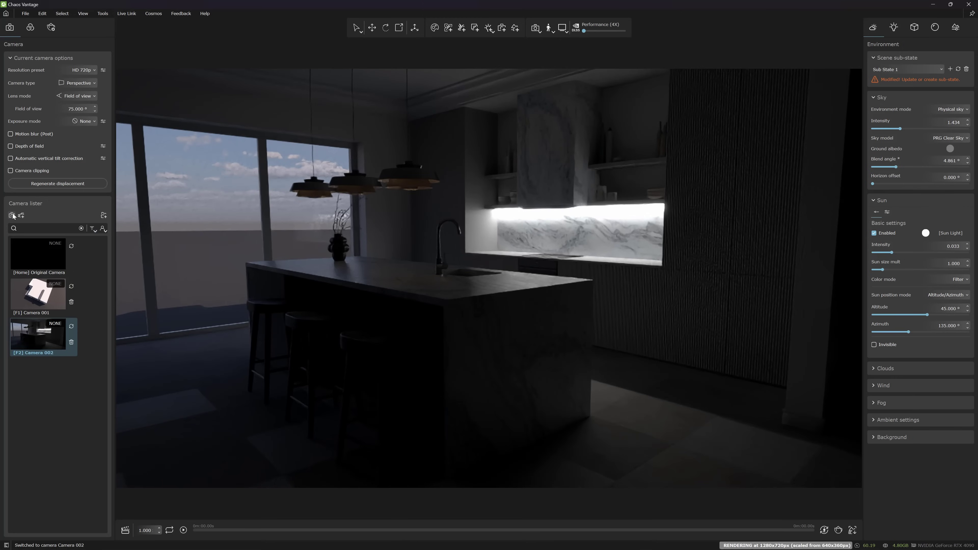
Step: Set the sun intensity to 0.076 and the sun size multiplier to 1.600, and adjust the sky intensity
mouse_move(892, 252)
left_mouse_down()
mouse_move(917, 252)
mouse_move(888, 269)
left_mouse_up()
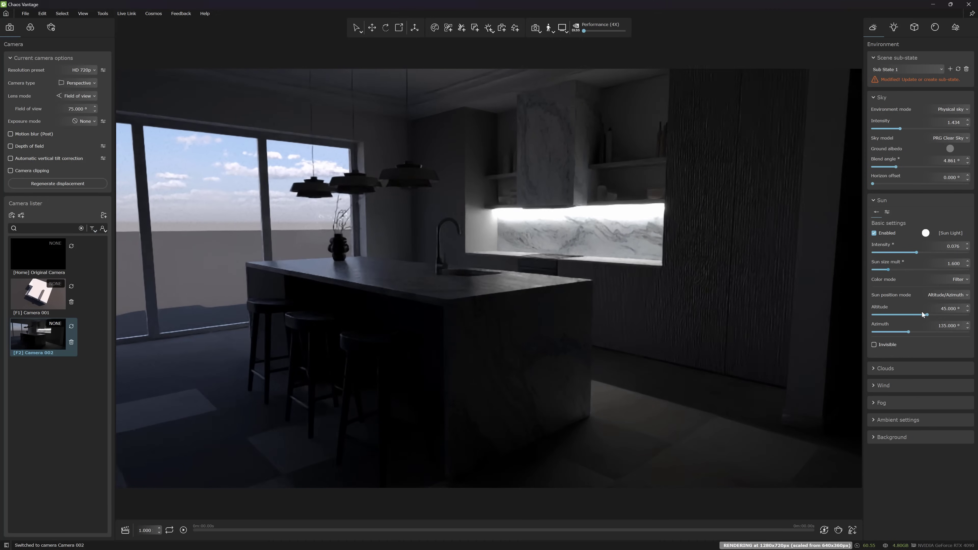
mouse_move(901, 128)
left_mouse_down()
mouse_move(946, 129)
mouse_move(901, 129)
left_mouse_up()
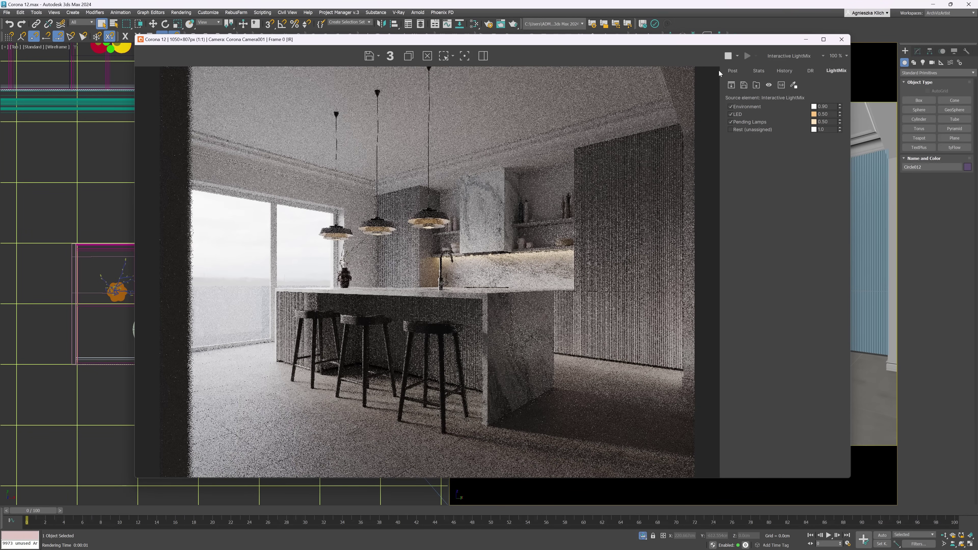
Step: In 3ds Max, review the Corona frame buffer's post-processing, statistics, distributed rendering and LightMix sections
left_click(729, 71)
left_click(758, 72)
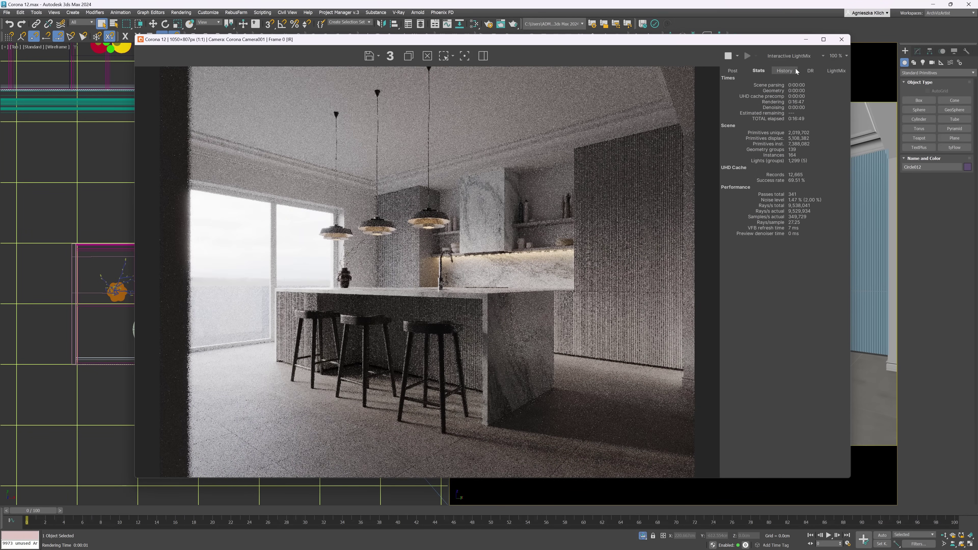
left_click(809, 71)
left_click(832, 72)
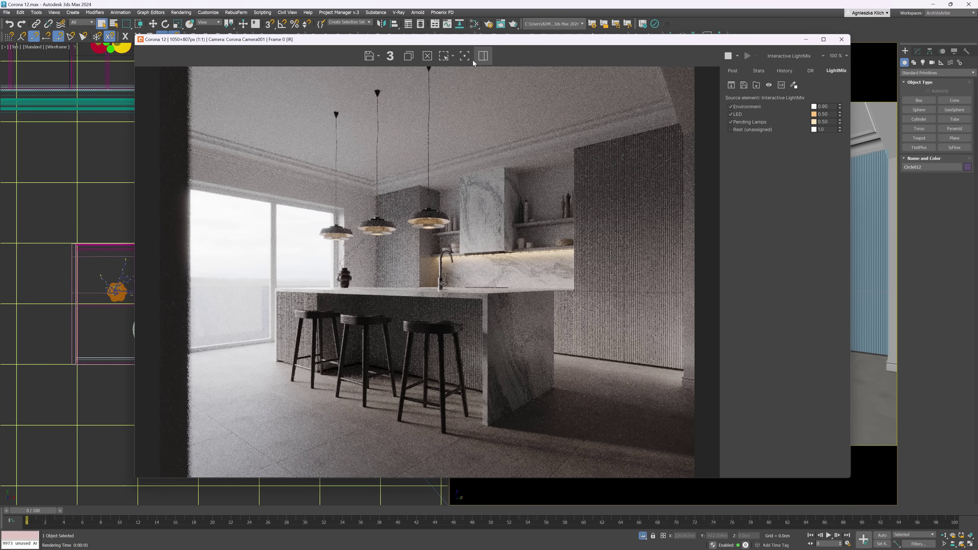
Step: Mark a render region over the ceiling and pendant lamps, and clear that region
left_click(447, 60)
left_click_drag(368, 107, 509, 223)
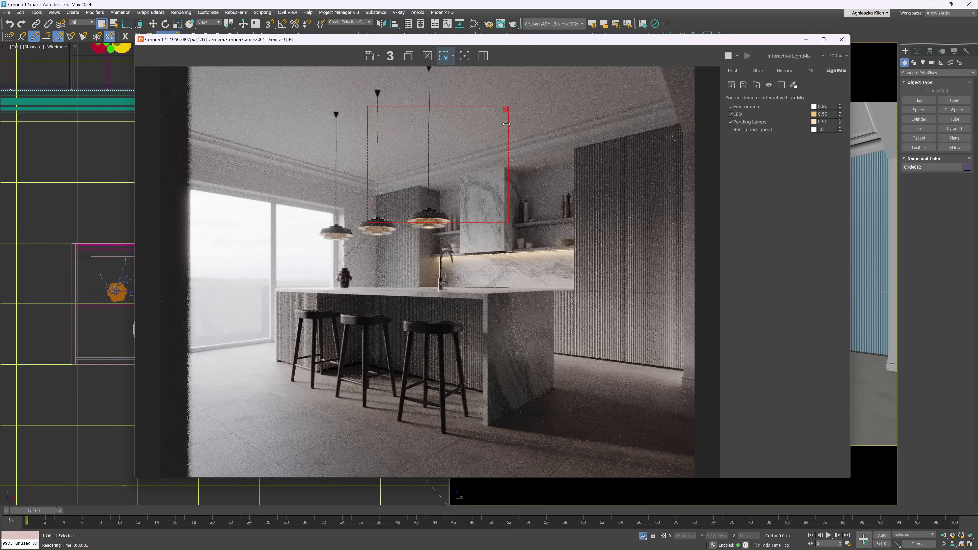
left_click(506, 110)
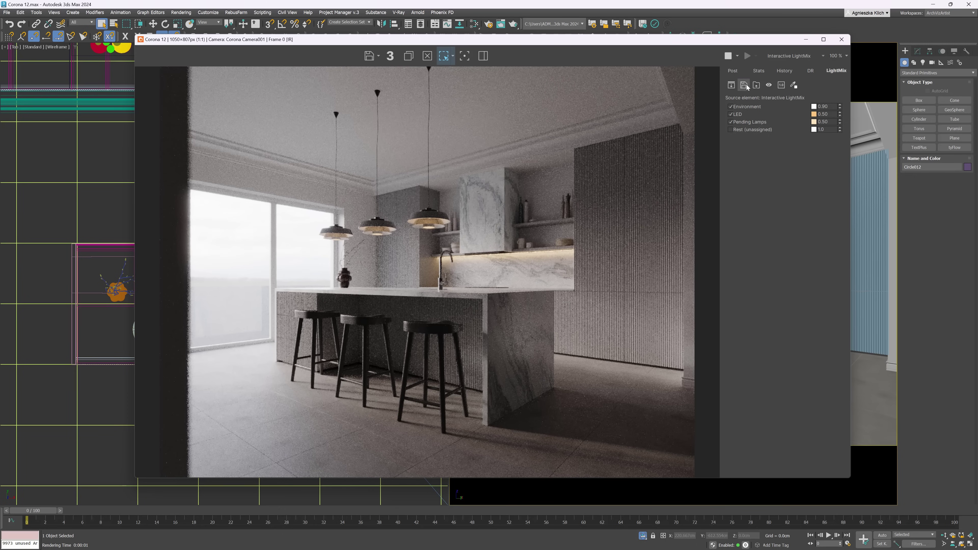
Step: Stop the interactive render and add a CShading_LightMix render element to the render setup
left_click(728, 56)
left_click(489, 24)
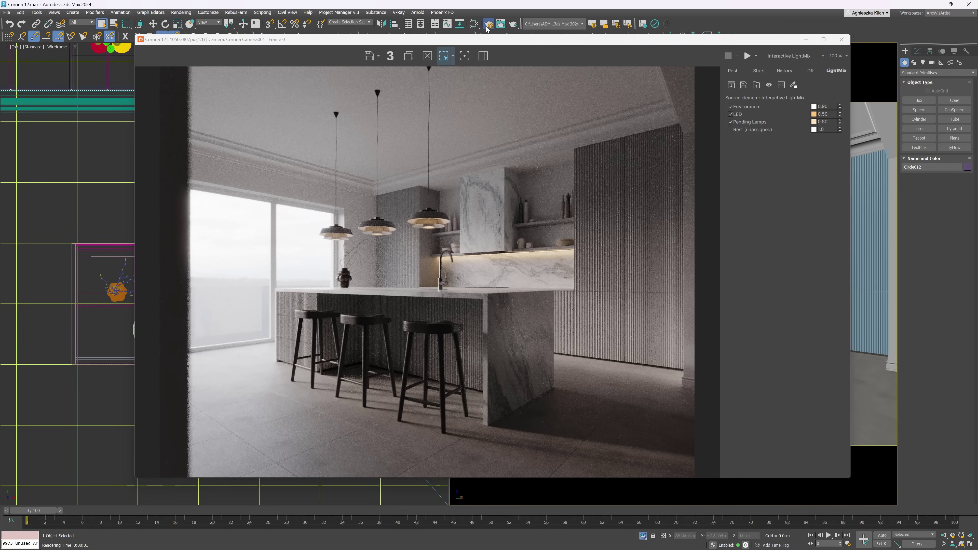
left_click(563, 159)
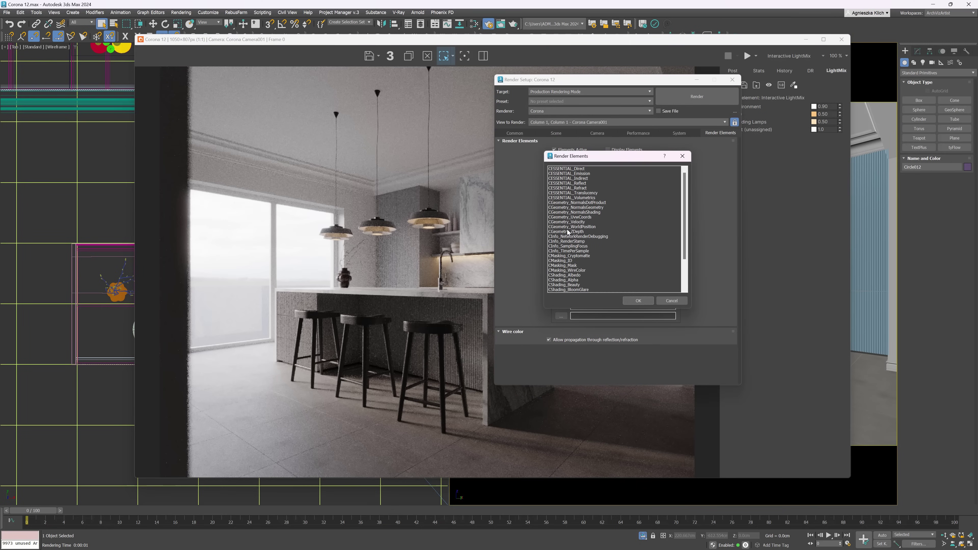
scroll(573, 273, "down", 5)
double_click(573, 266)
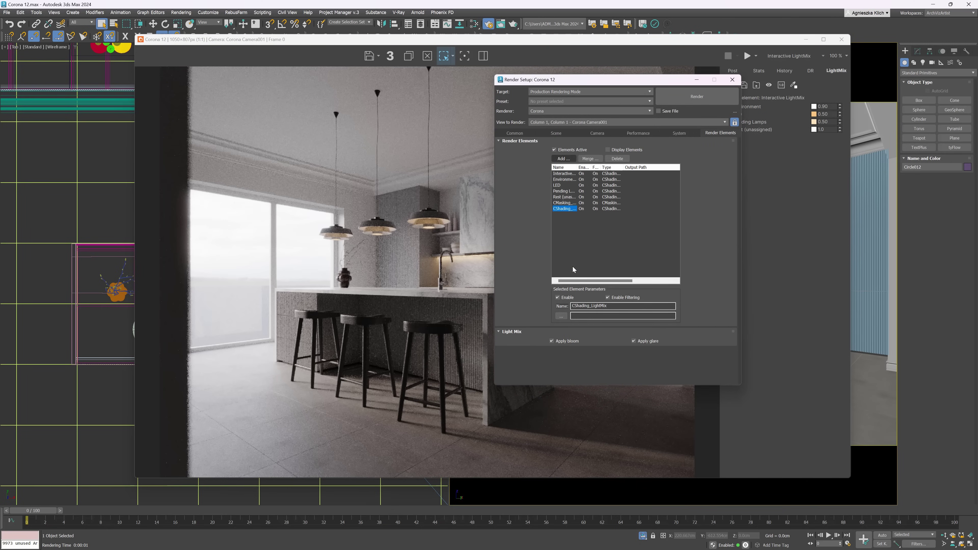
Step: Name the added LightMix element Night, rename the interactive LightMix element Day, and close the render setup
double_click(608, 306)
type("Night")
left_click(564, 173)
double_click(584, 306)
type("Day")
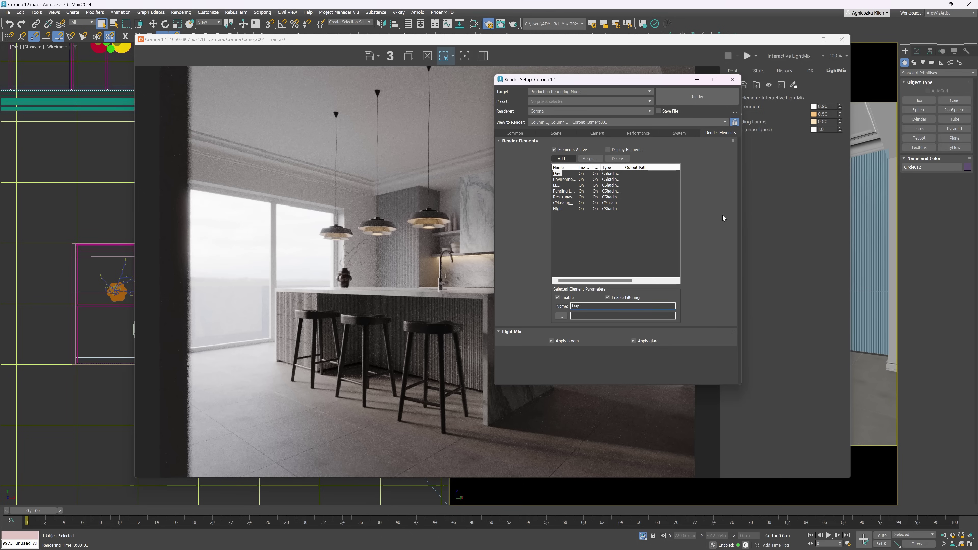
left_click(732, 79)
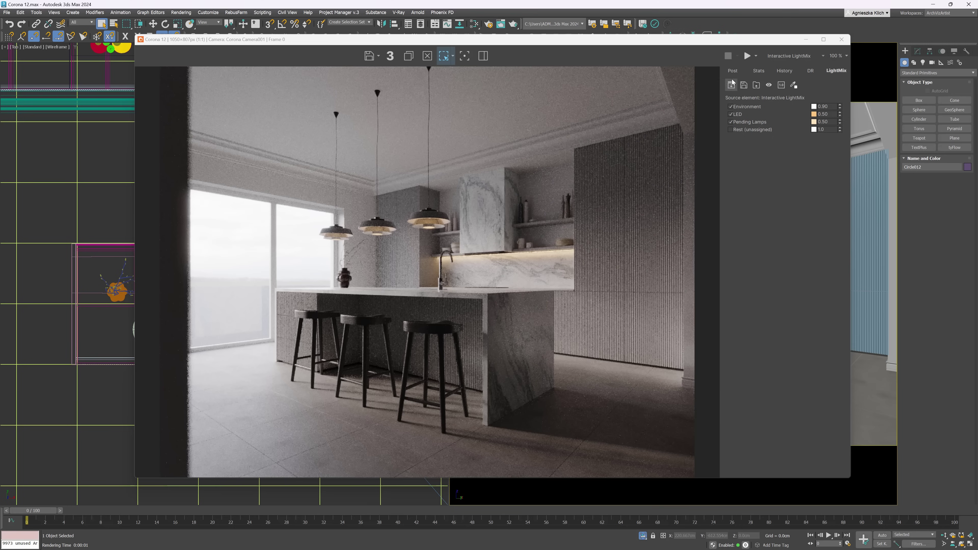
Step: Start interactive rendering and display the Day LightMix element in the frame buffer
left_click(747, 56)
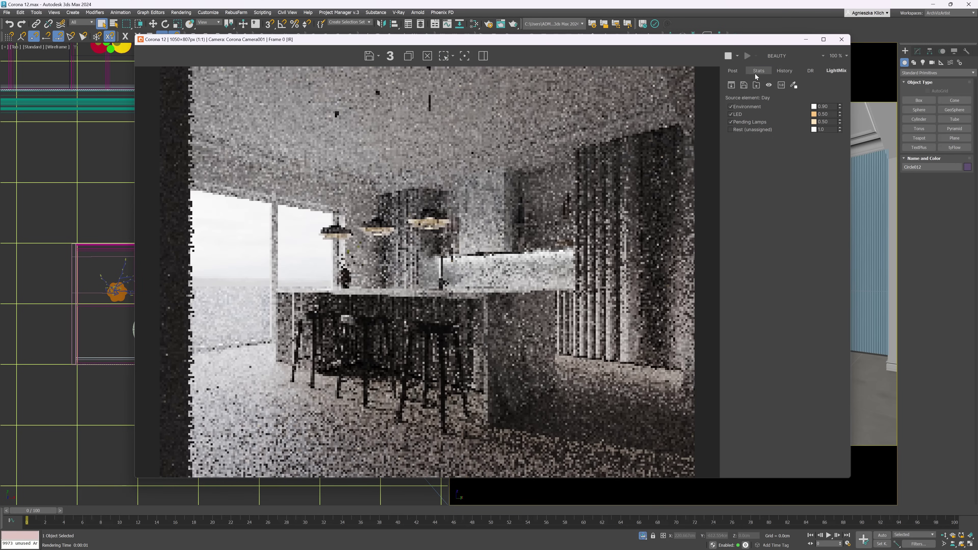
left_click(795, 57)
left_click(791, 73)
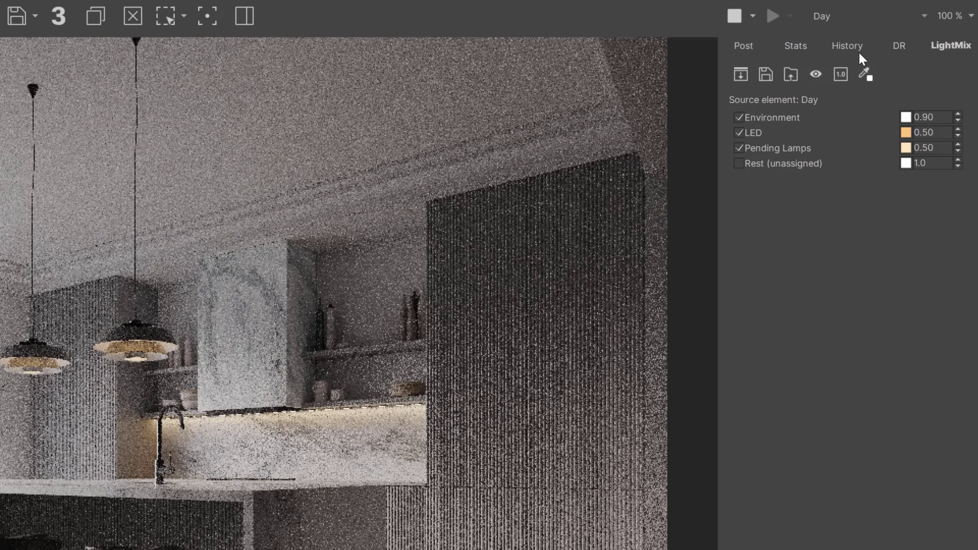
Step: Display the Night LightMix element, reduce its Environment light to 0.688 and give that light a cooler colour temperature
left_click(897, 17)
left_click(835, 116)
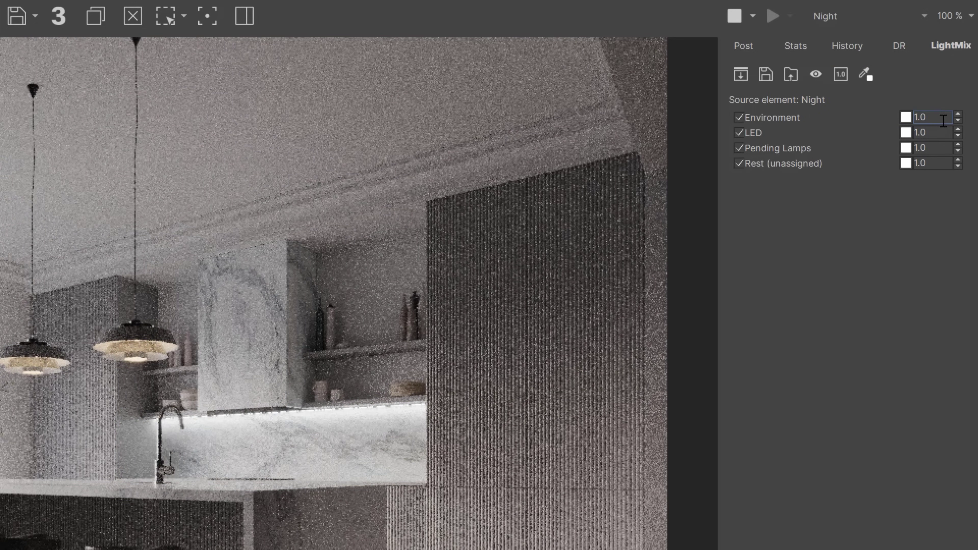
left_click_drag(958, 119, 958, 162)
left_click(906, 117)
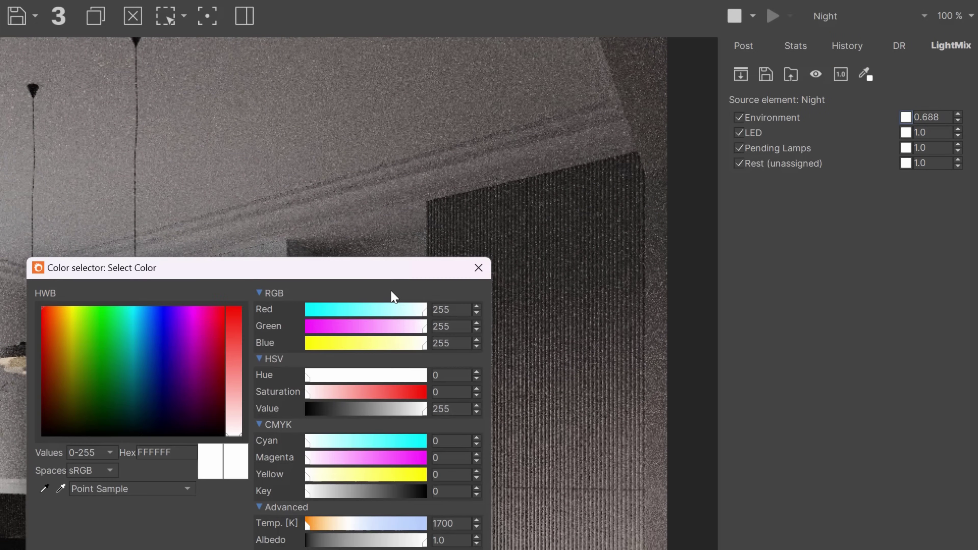
left_click_drag(308, 524, 389, 531)
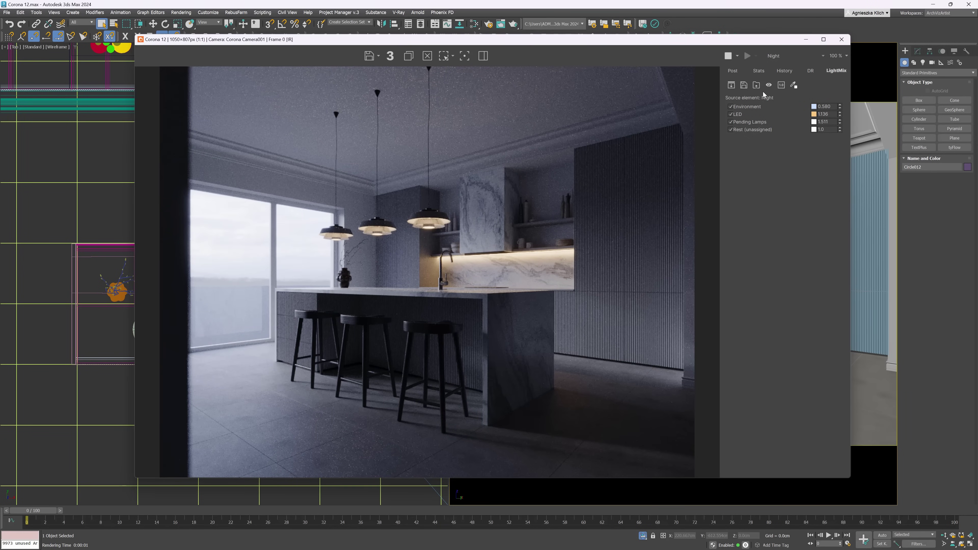
Step: Store the Night render in the frame buffer history, stop rendering, and assign the stored image as comparison image A
left_click(784, 71)
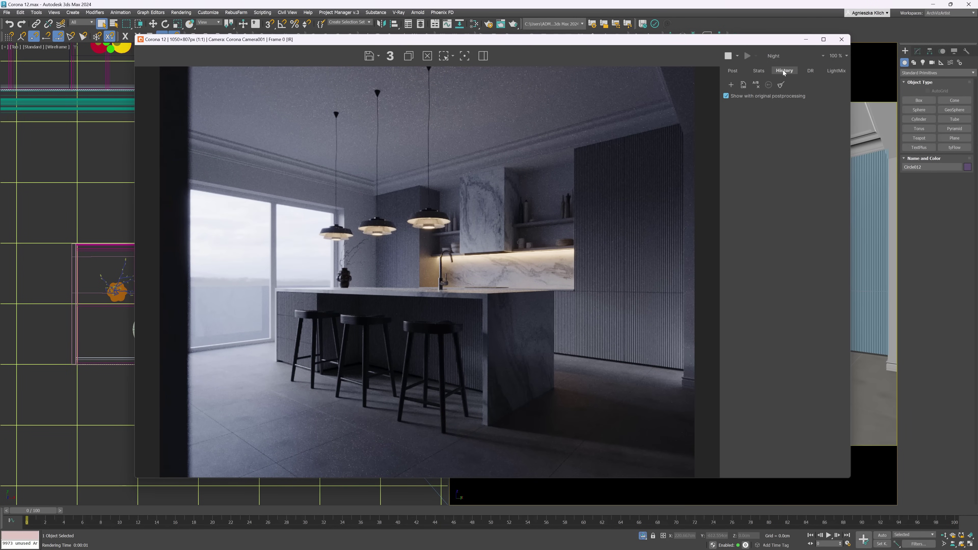
left_click(732, 84)
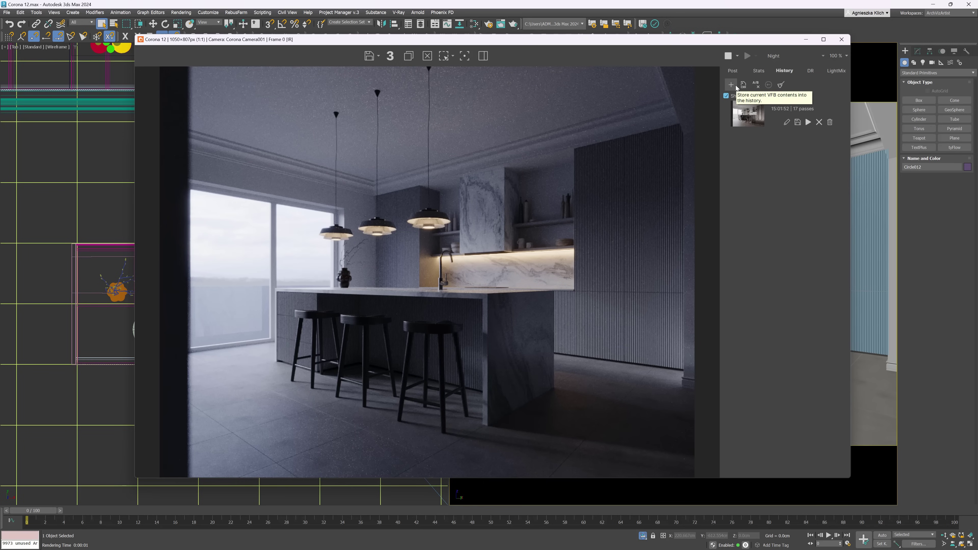
left_click(729, 56)
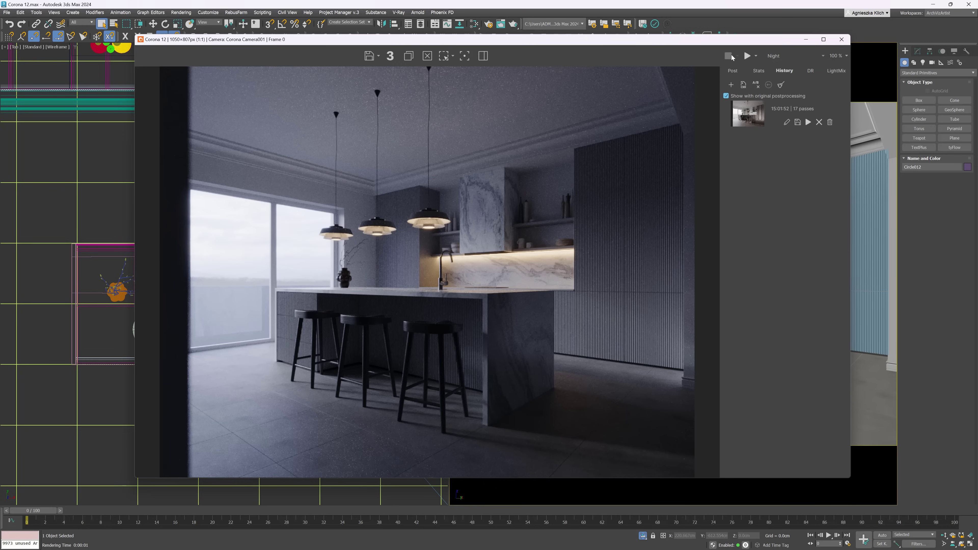
left_click(771, 116)
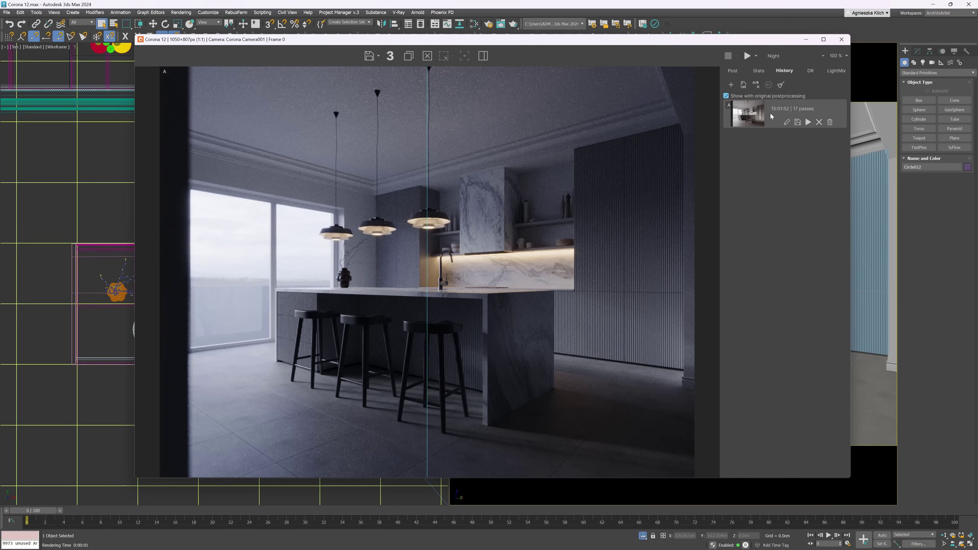
Step: Set the render output height to 5000 and close the render setup
left_click(489, 25)
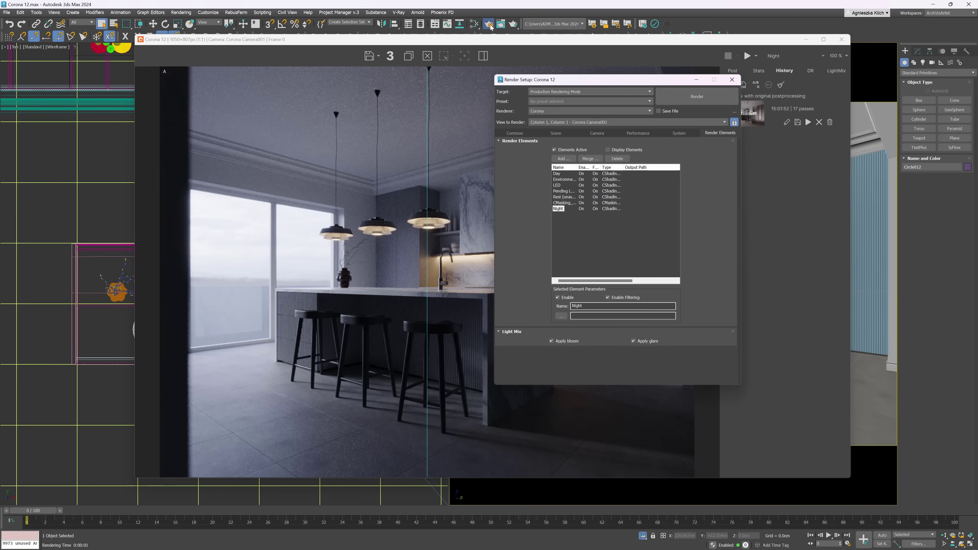
left_click(515, 133)
double_click(593, 248)
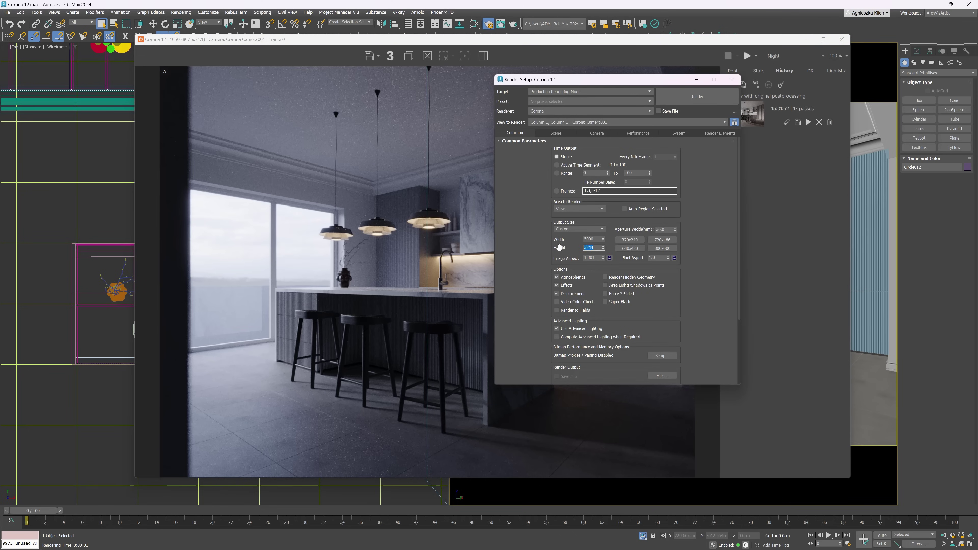
type("5000")
key("Return")
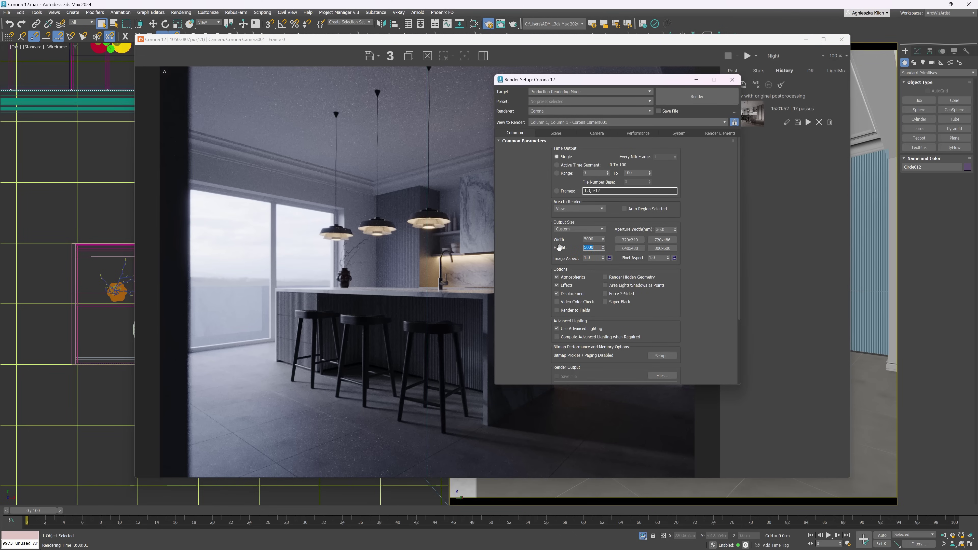
left_click(732, 79)
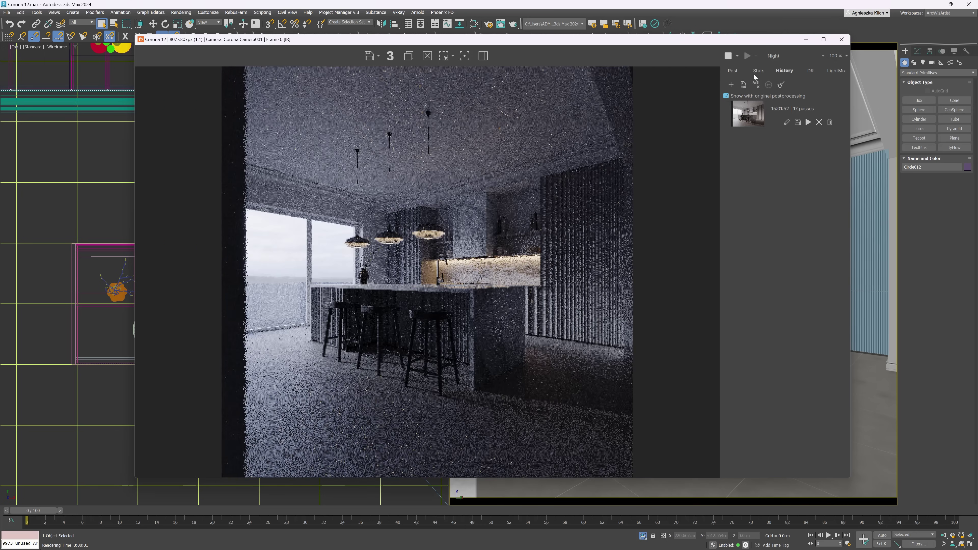
Step: Store the square render in the history, stop rendering, and compare it side by side with stored image A
left_click(731, 85)
left_click(728, 55)
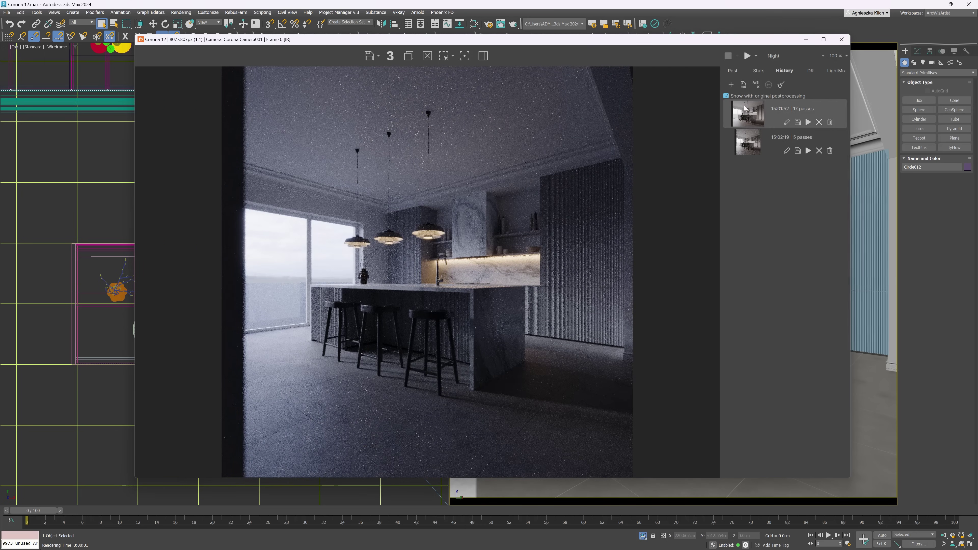
left_click(756, 84)
mouse_move(458, 212)
left_mouse_down()
mouse_move(590, 218)
mouse_move(208, 212)
mouse_move(468, 211)
left_mouse_up()
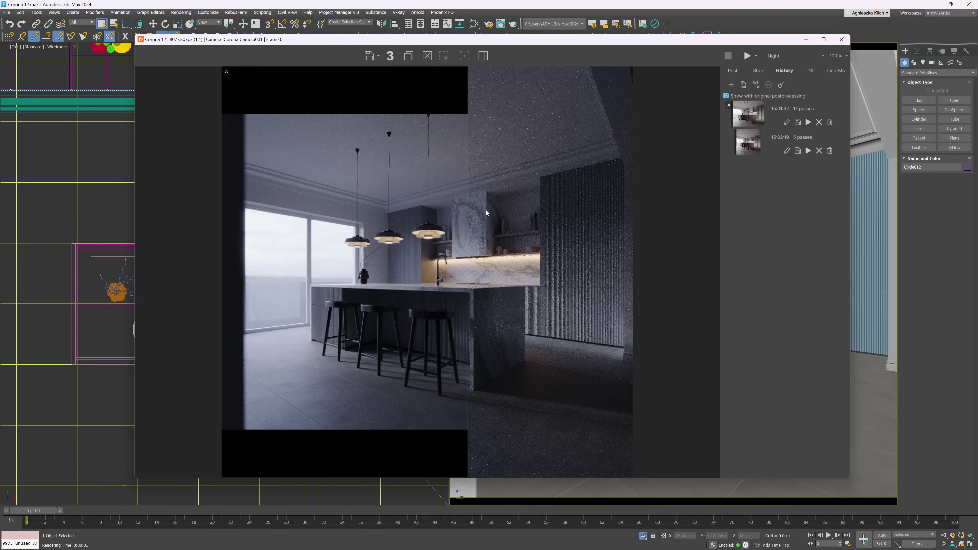
Step: Enable Compute After Render for Bloom & Glare, and run and stop an interactive render to test it
left_click(733, 70)
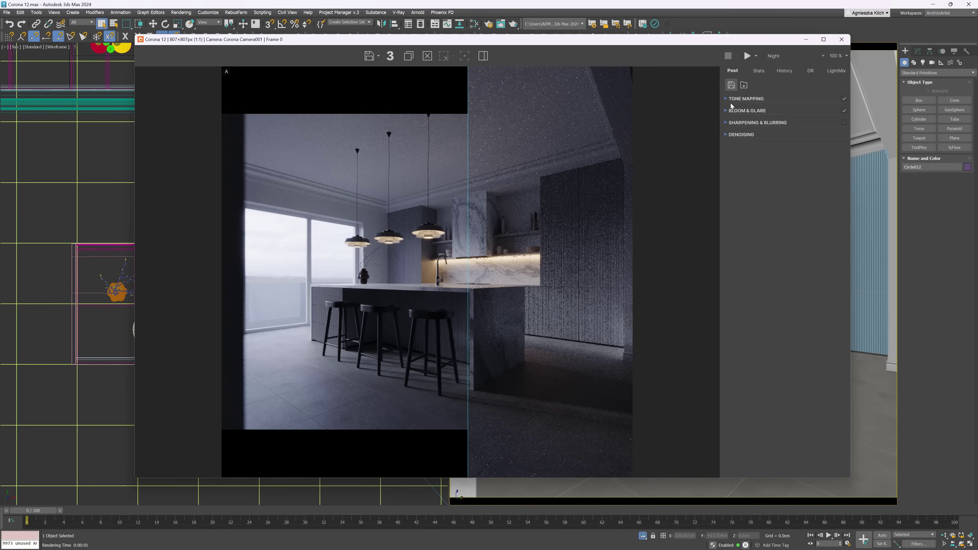
left_click(726, 111)
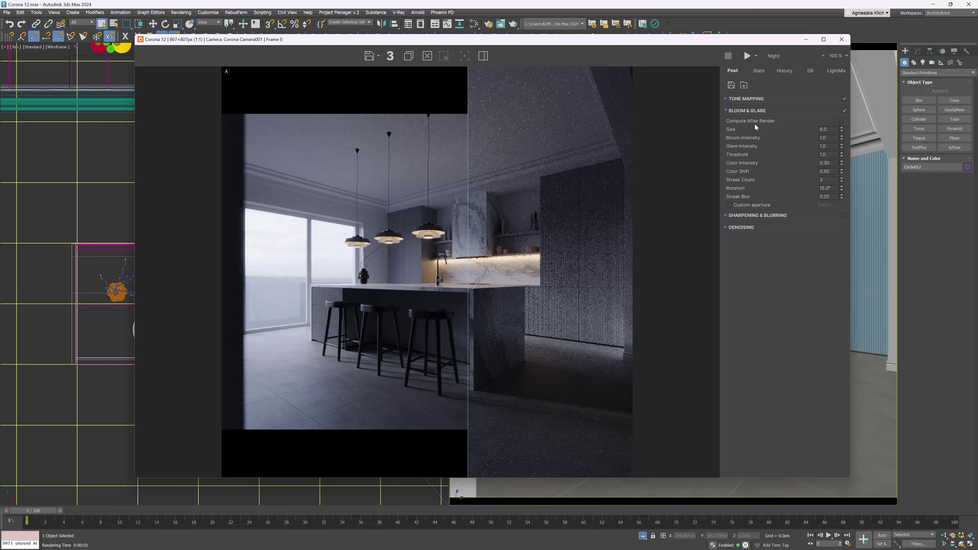
left_click(842, 121)
left_click(756, 56)
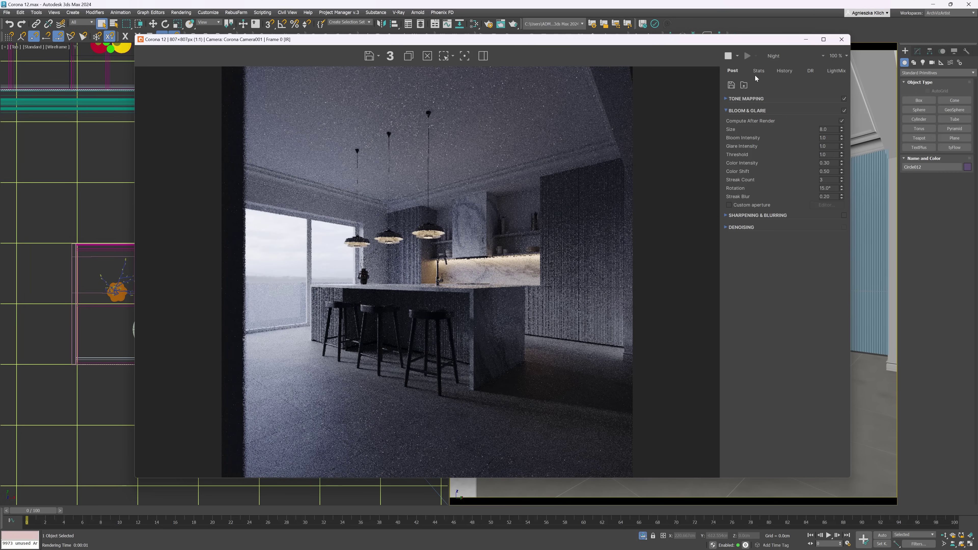
left_click(728, 56)
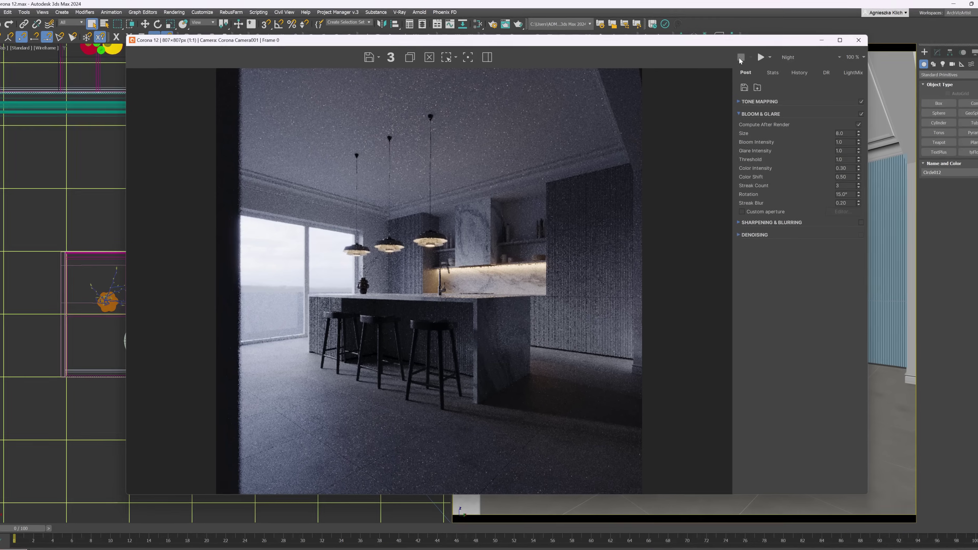
Step: Save the render as a Corona CXR file named test in the corona folder and load it into the frame buffer history
left_click(379, 58)
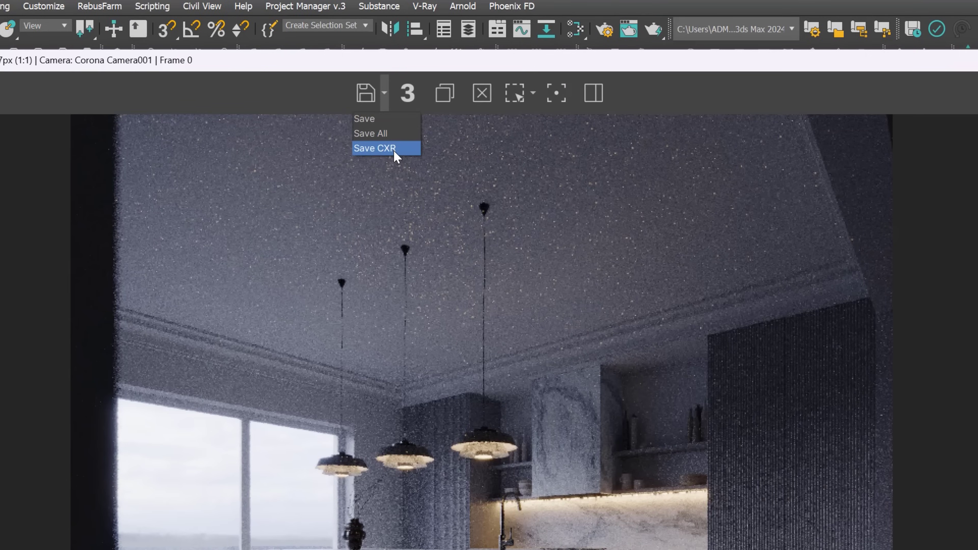
left_click(385, 87)
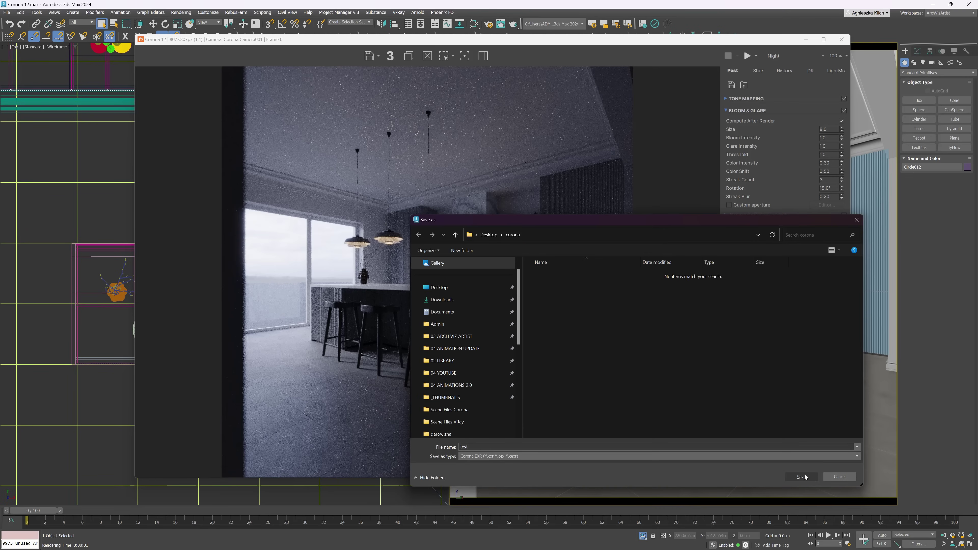
left_click(801, 477)
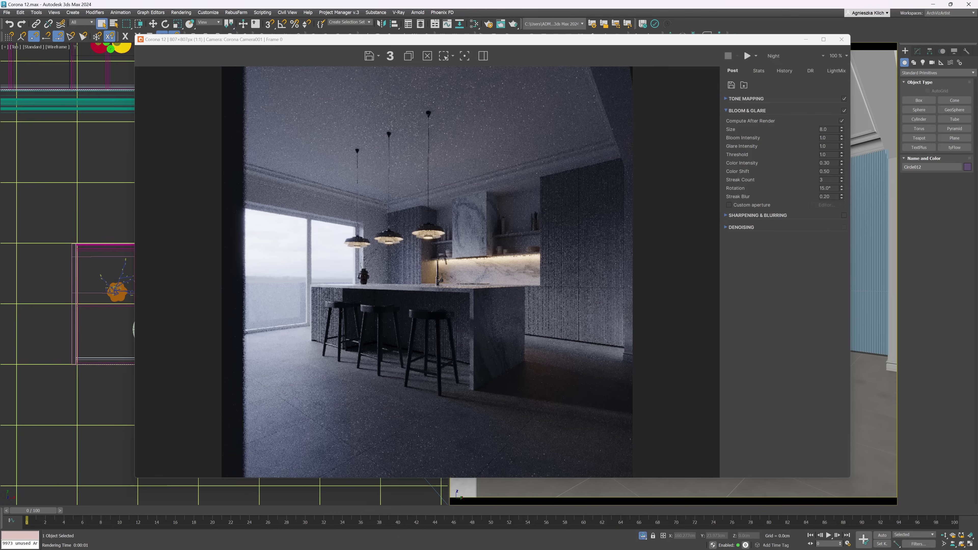
left_click(785, 71)
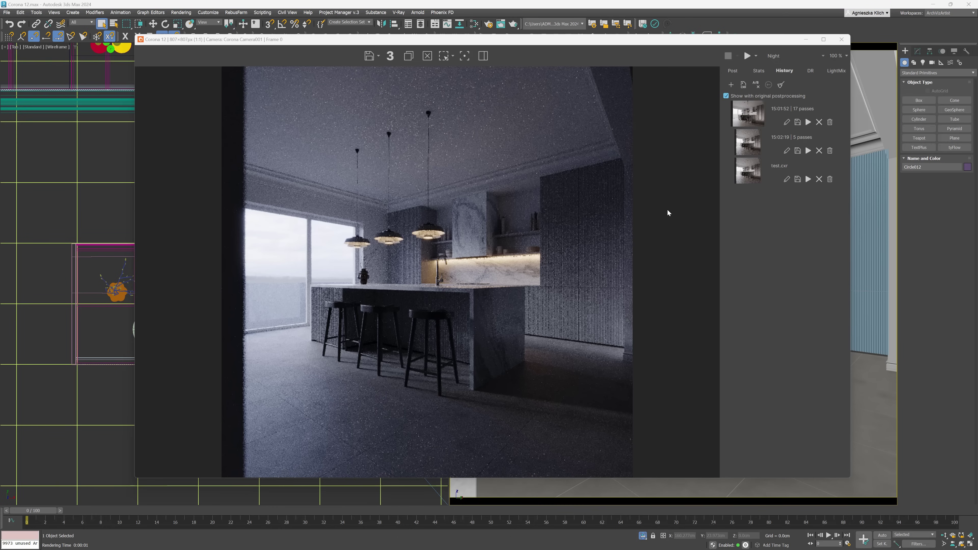
left_click(787, 179)
left_click(744, 170)
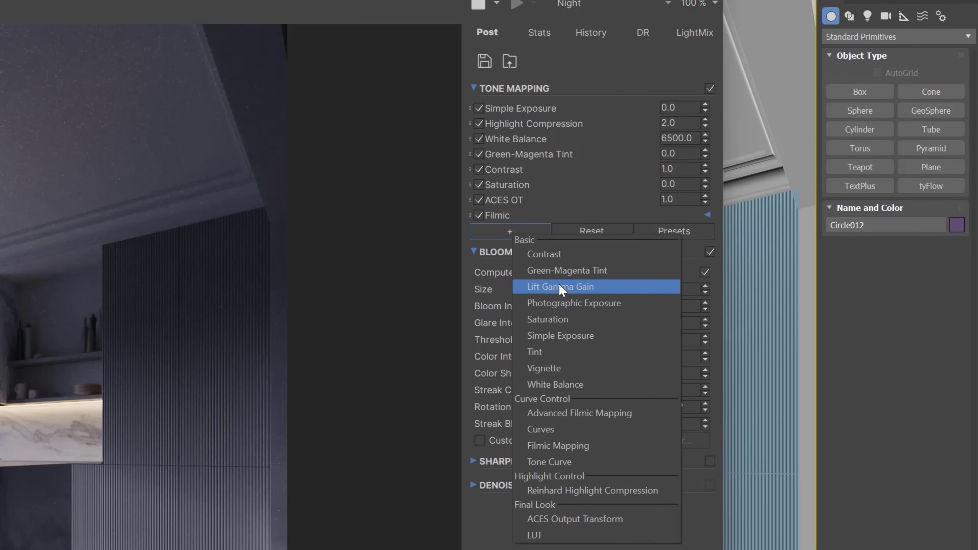
Step: Add a Lift Gamma Gain operator to the tone mapping, set Lift to 0.972 and adjust Gamma
left_click(560, 287)
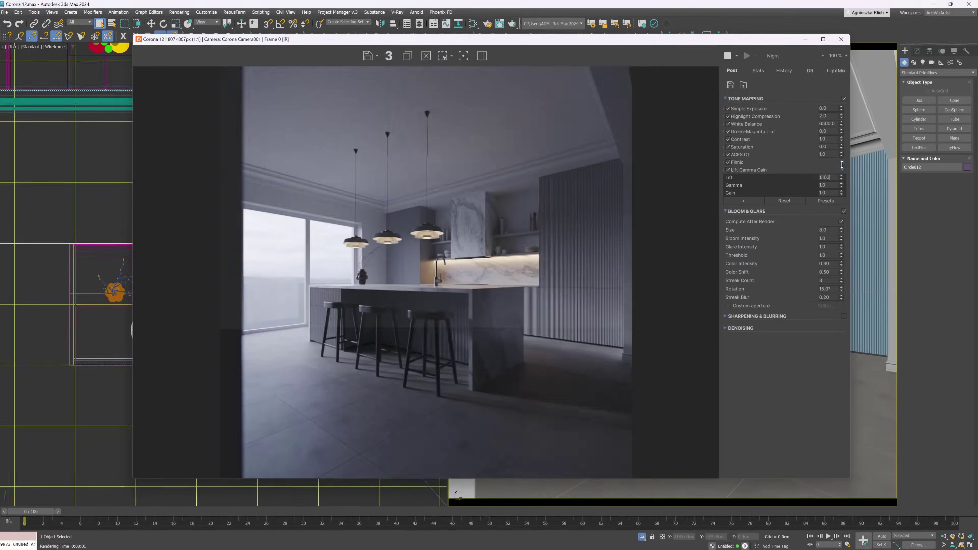
left_click_drag(705, 245, 707, 240)
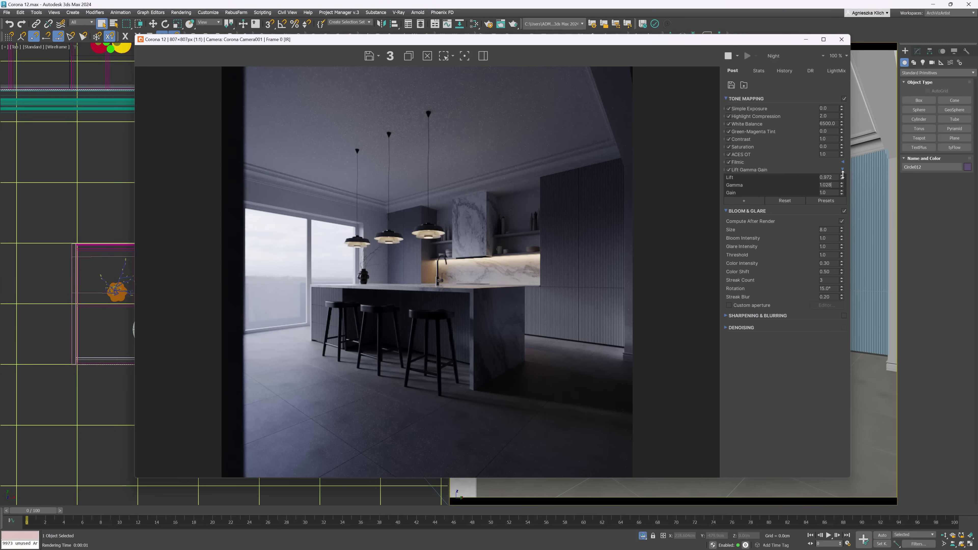
left_click_drag(842, 185, 842, 187)
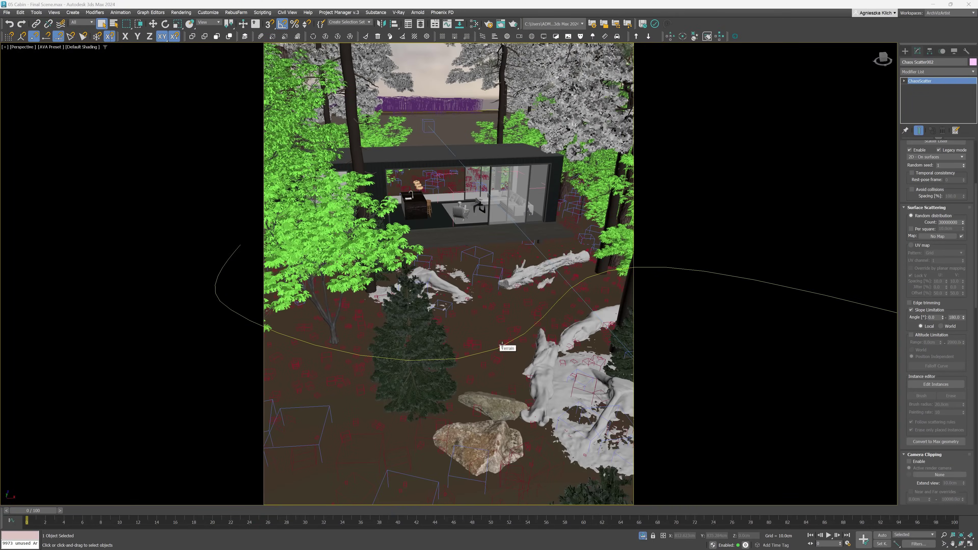
Step: Enable instance editing on the Chaos Scatter and erase original instances between the spruce and the white stump, not only placed ones
left_click(935, 385)
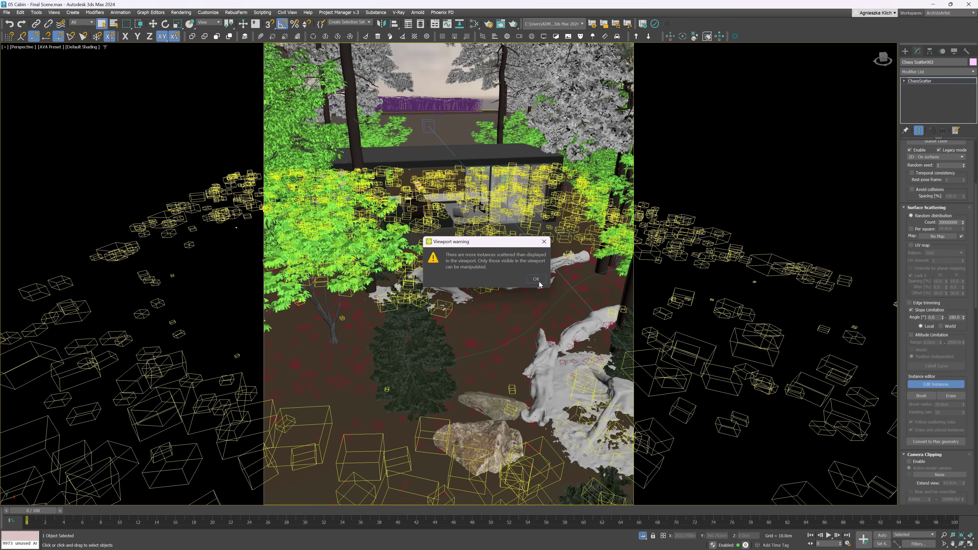
left_click(536, 280)
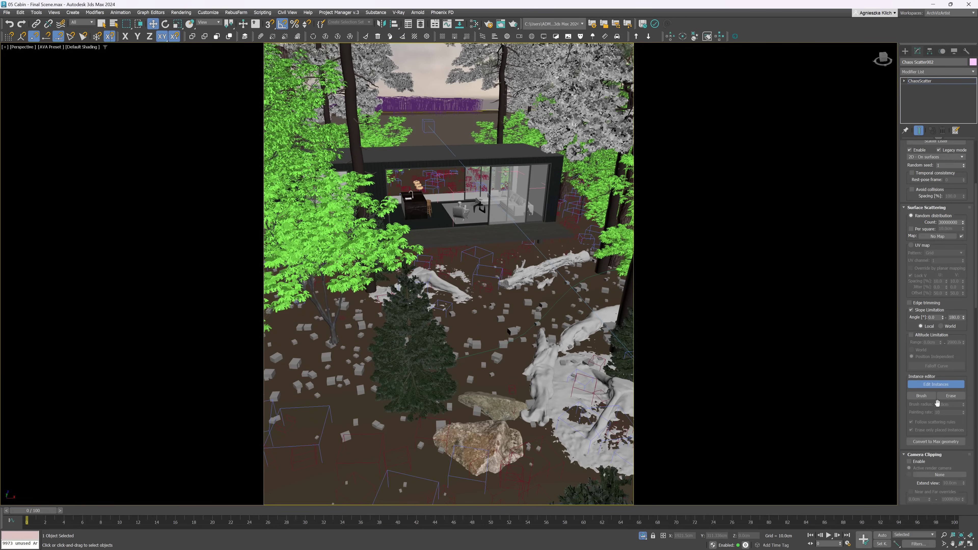
left_click(951, 397)
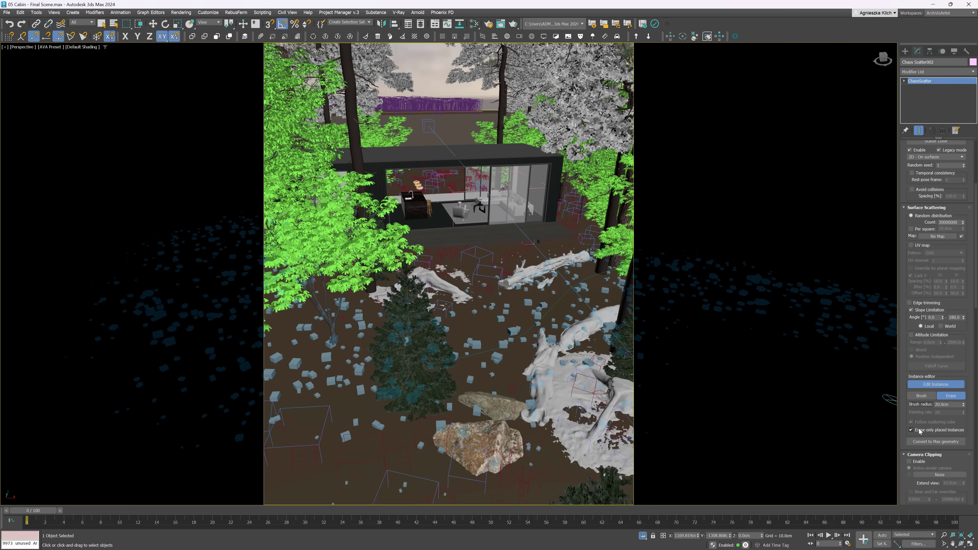
left_click(911, 430)
left_click_drag(510, 345, 521, 330)
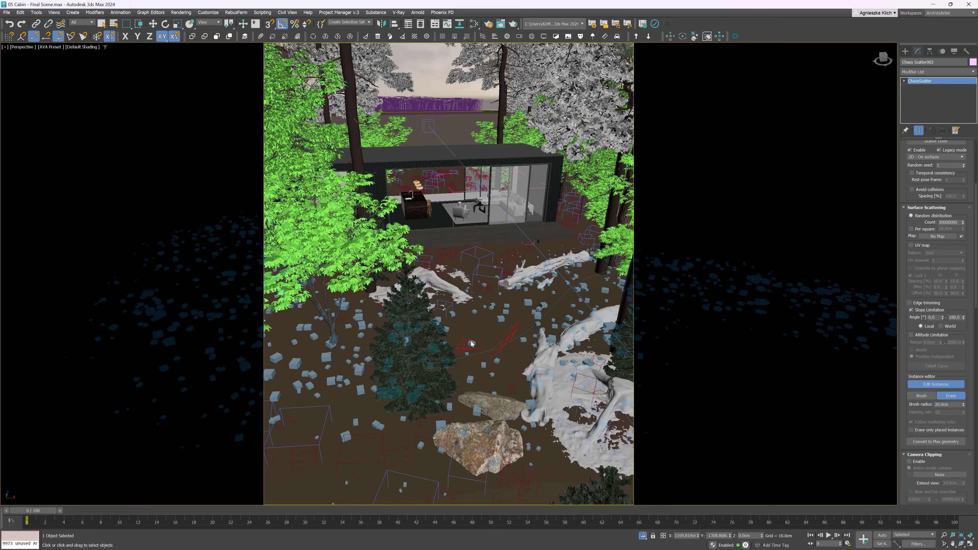
Step: Try an erase brush radius of 100 cm and reduce it to 50 cm
left_click(942, 405)
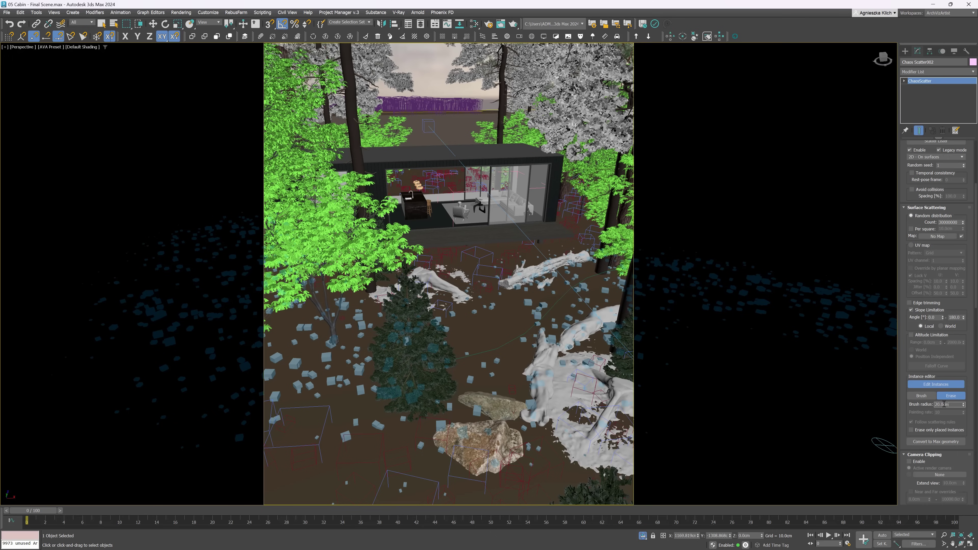
type("100")
key("Return")
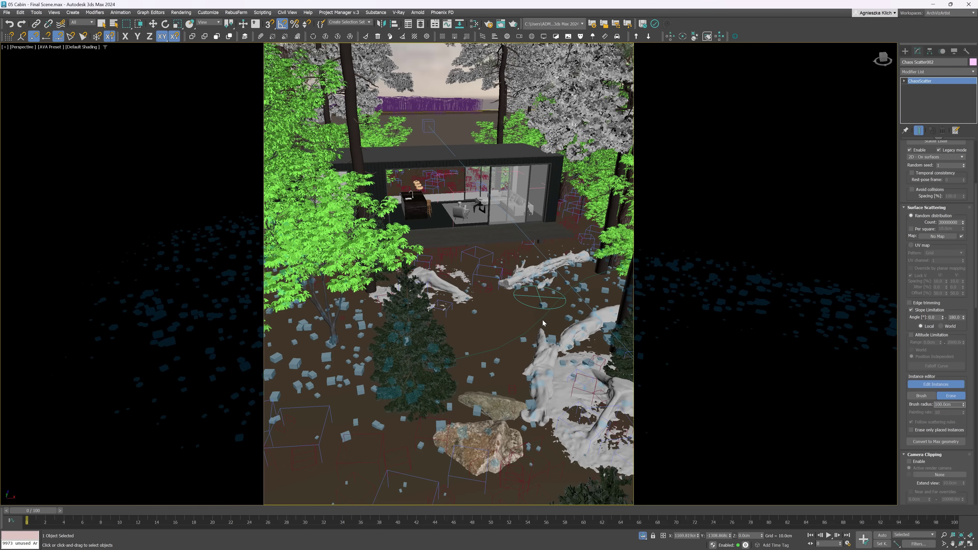
left_click(946, 405)
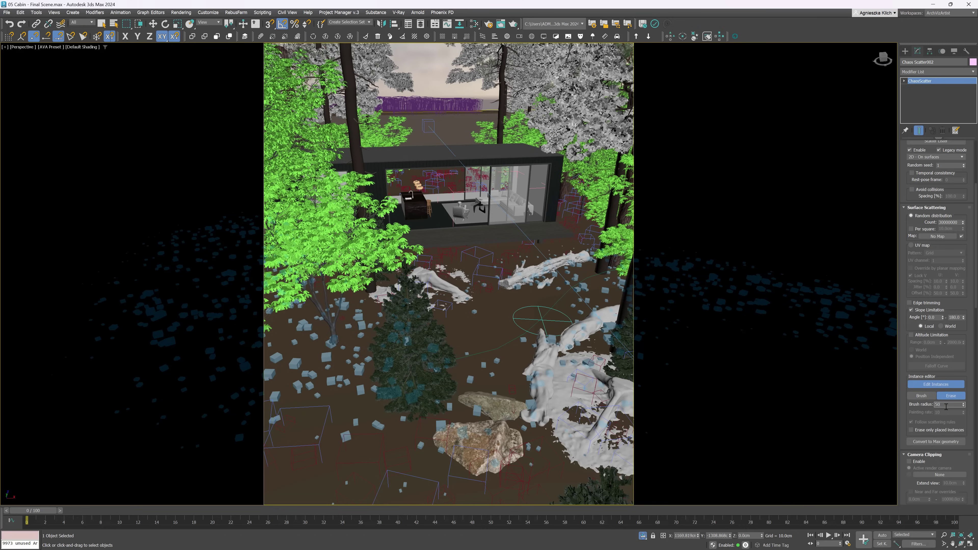
type("50")
key("Return")
Step: Brush new instances onto the ground beside the spruce with Follow scattering rules turned off
left_click(921, 396)
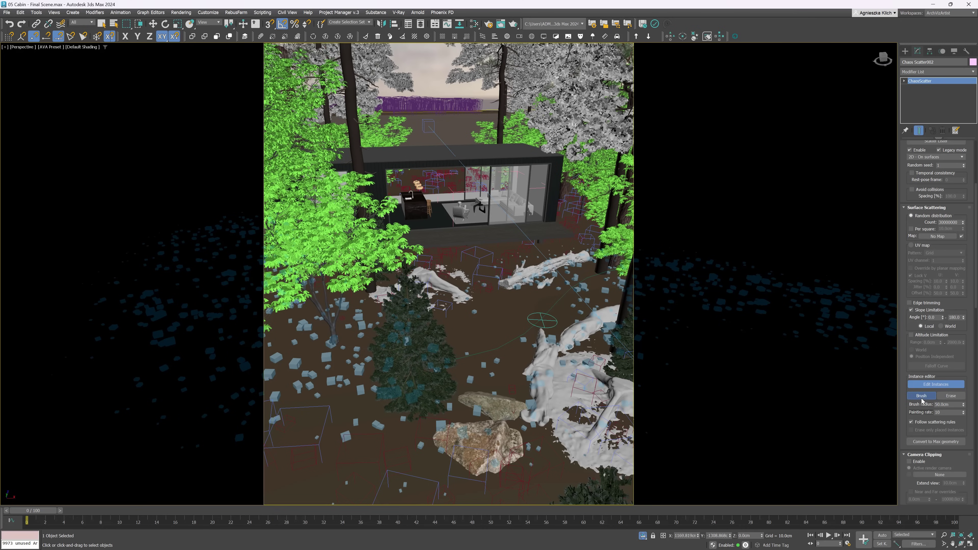
left_click(923, 423)
mouse_move(341, 334)
left_mouse_down()
mouse_move(353, 349)
mouse_move(453, 330)
mouse_move(469, 346)
left_mouse_up()
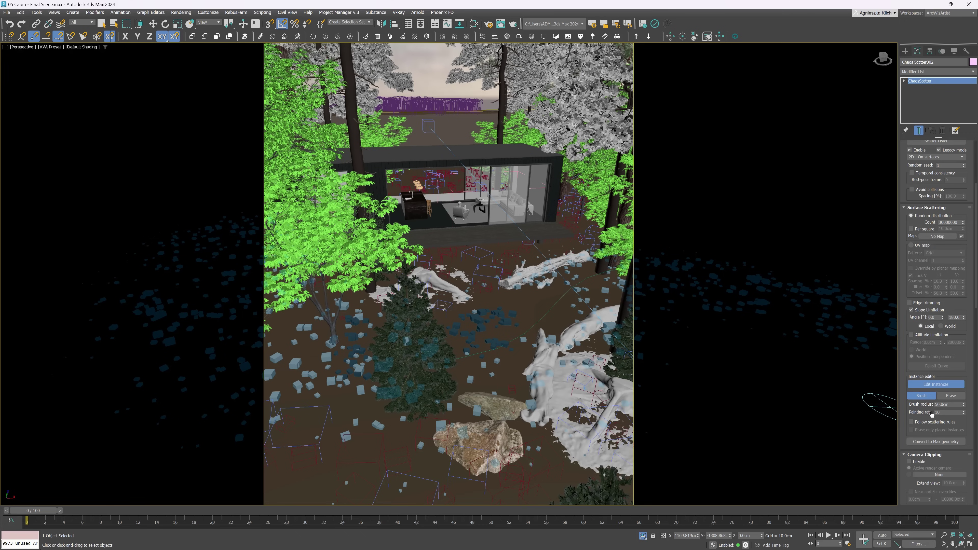
Step: Turn Follow scattering rules back on and brush more instances across the ground near the white stump
left_click(923, 423)
left_click(525, 310)
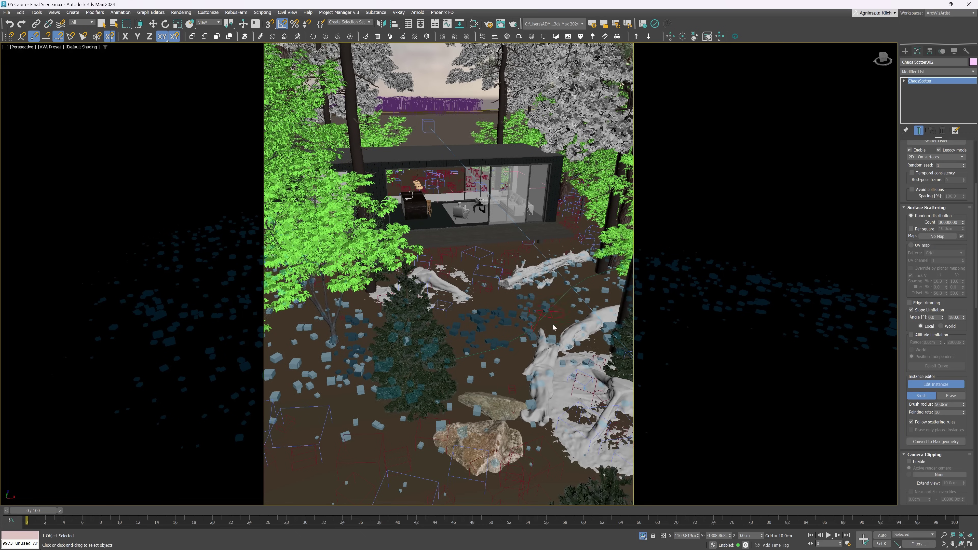
mouse_move(553, 328)
left_mouse_down()
mouse_move(513, 356)
mouse_move(510, 390)
mouse_move(454, 400)
mouse_move(423, 434)
mouse_move(395, 444)
left_mouse_up()
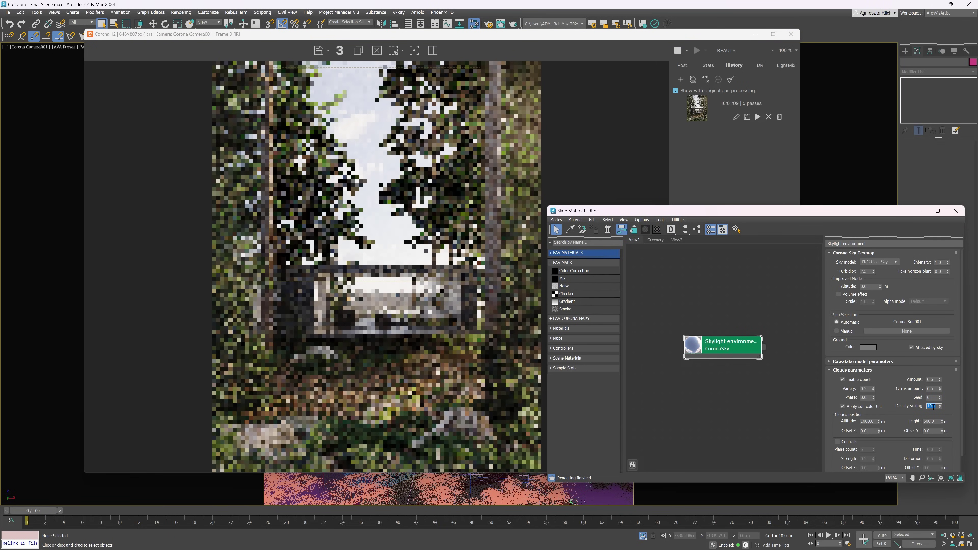
Step: Store the current cabin render in the history and set the sky clouds' Density scaling to 0.1
left_click(767, 169)
left_click(935, 406)
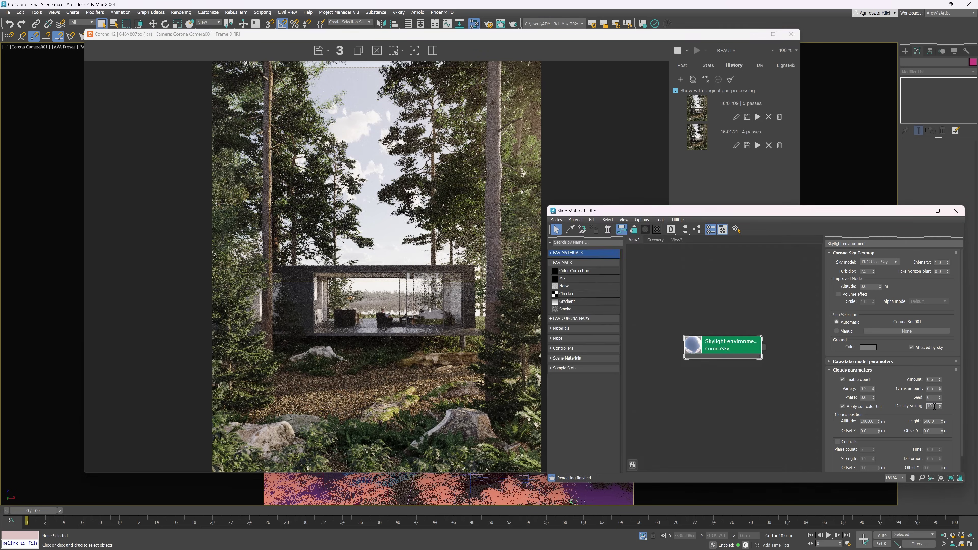
type("0.1")
key("Return")
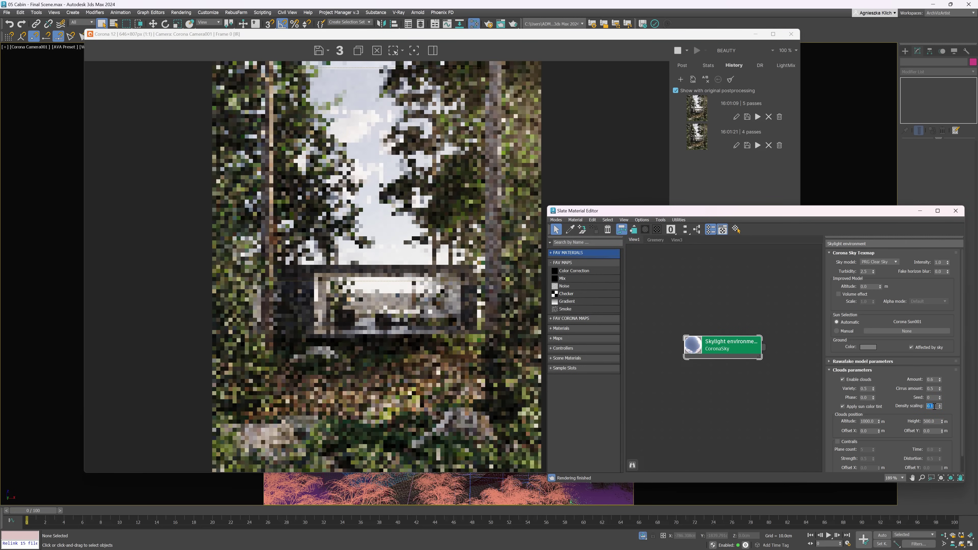
Step: Store the new cloud render in the history and compare the first two stored images as A and B
left_click(682, 79)
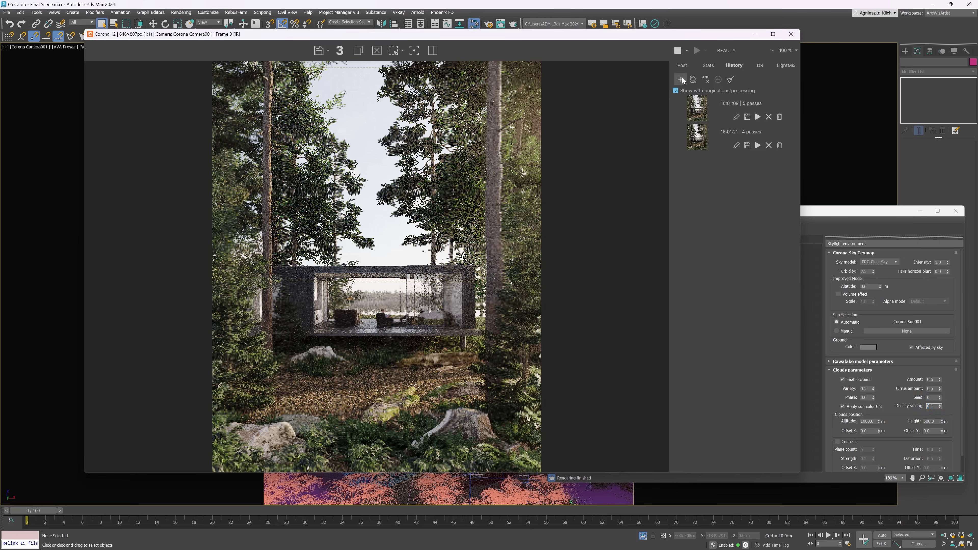
left_click(697, 108)
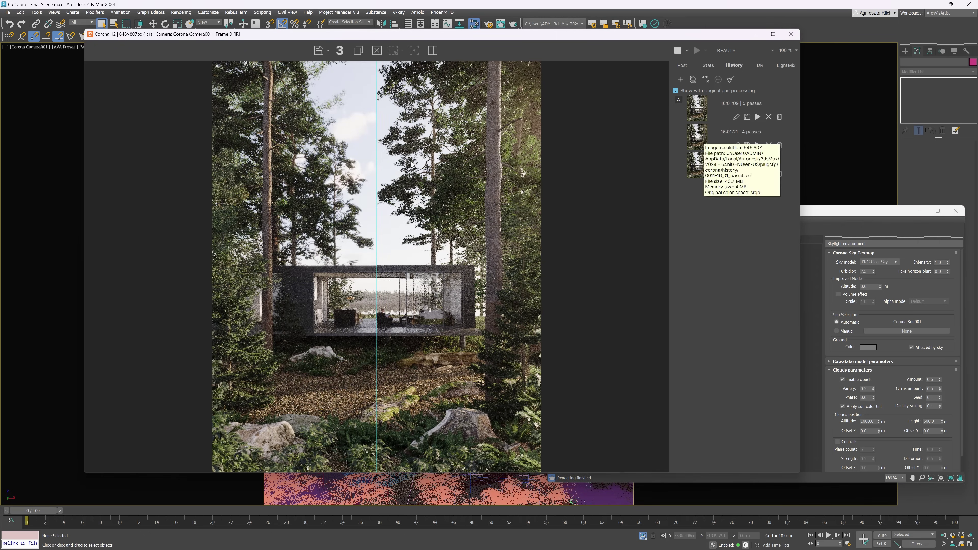
left_click(697, 136)
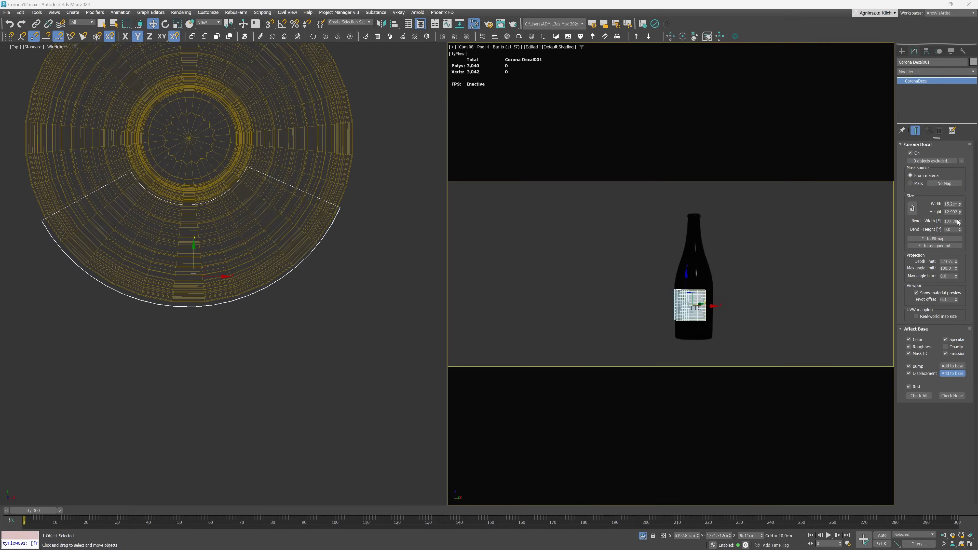
Step: Adjust the bottle decal's Bend - Width, preview it in an interactive render and minimize the frame buffer
left_click_drag(961, 223, 962, 222)
right_click(745, 234)
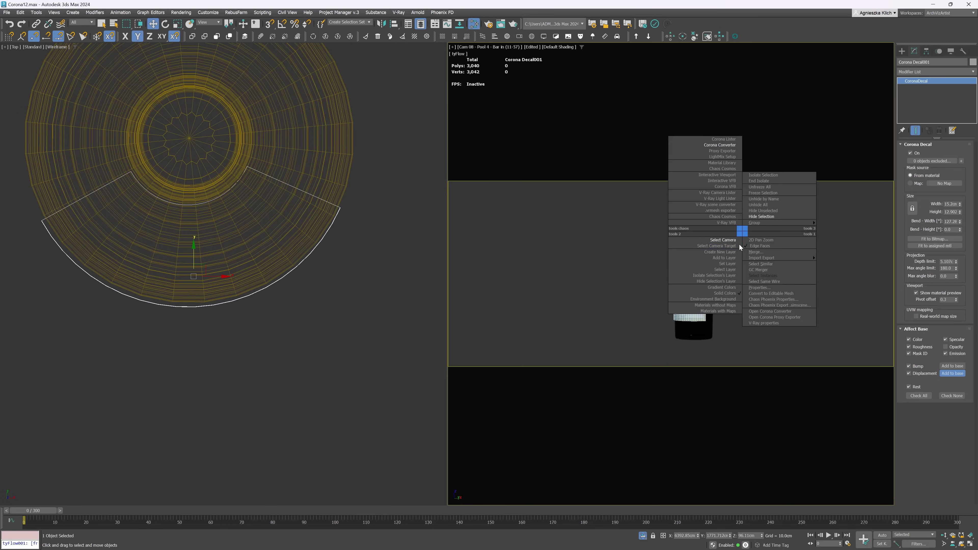
left_click(733, 179)
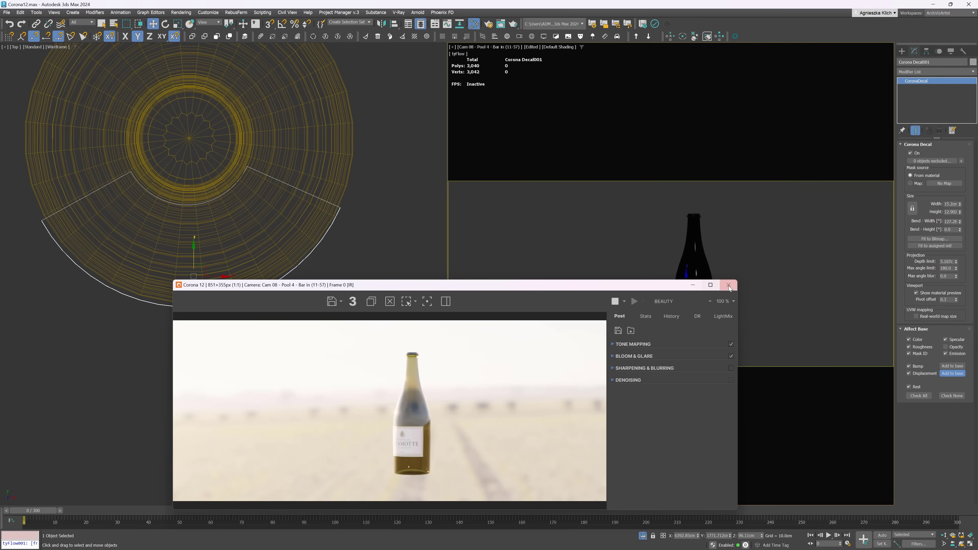
left_click(693, 286)
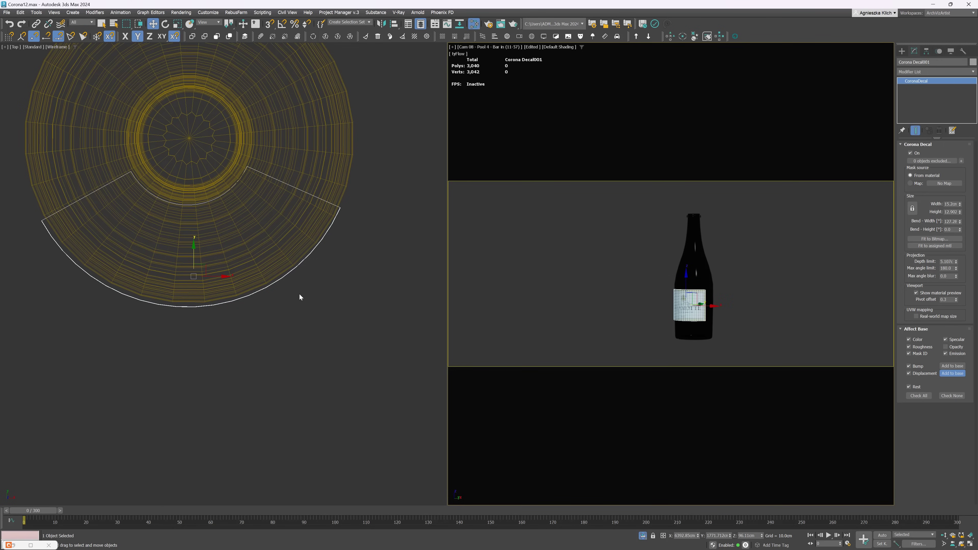
Step: Bend the bottle decal vertically by setting its Bend - Height to 53.1 degrees
middle_click_drag(251, 319, 262, 302, "alt")
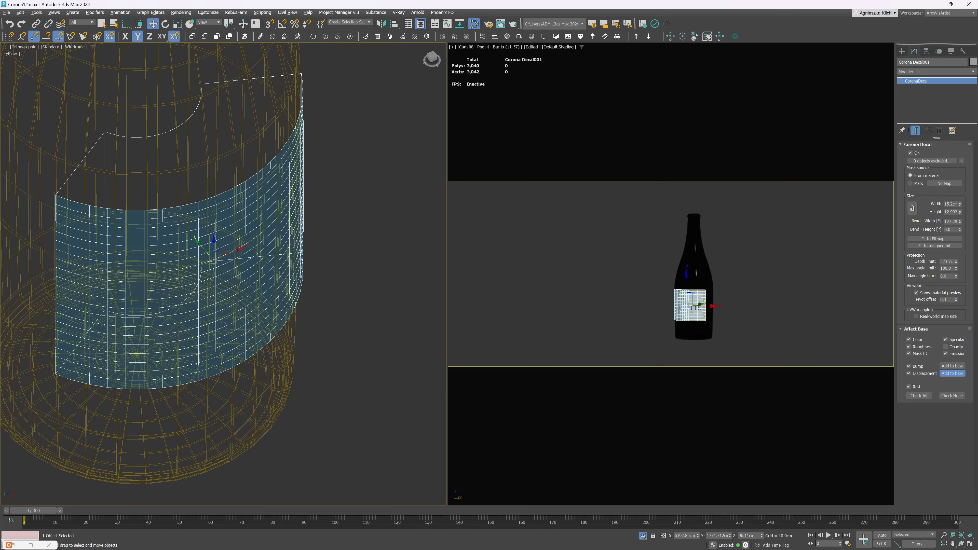
double_click(952, 229)
type("0.8")
left_click_drag(959, 229, 903, 133)
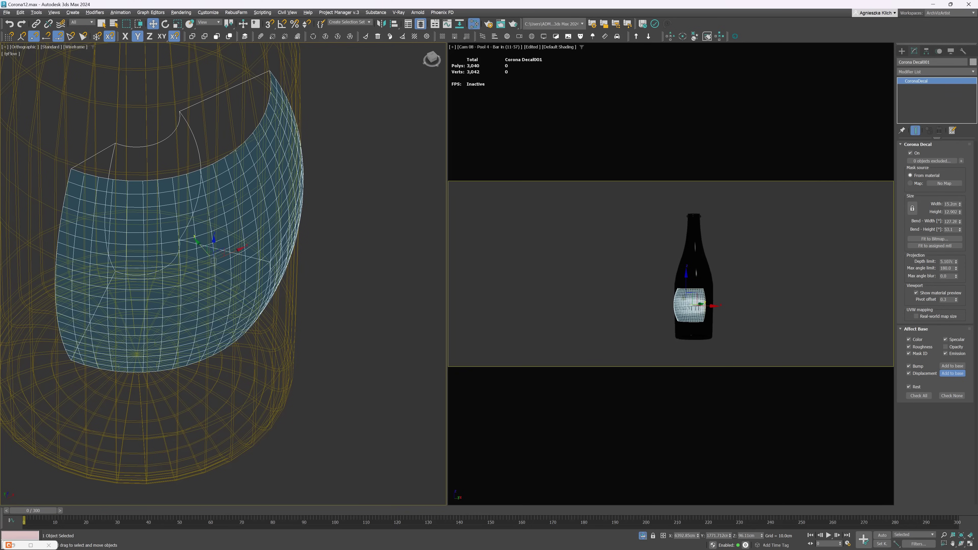
Step: Move the curved decal along Y off the front of the bottle to inspect its shape
scroll(226, 292, "down", 5)
left_click_drag(227, 292, 284, 360)
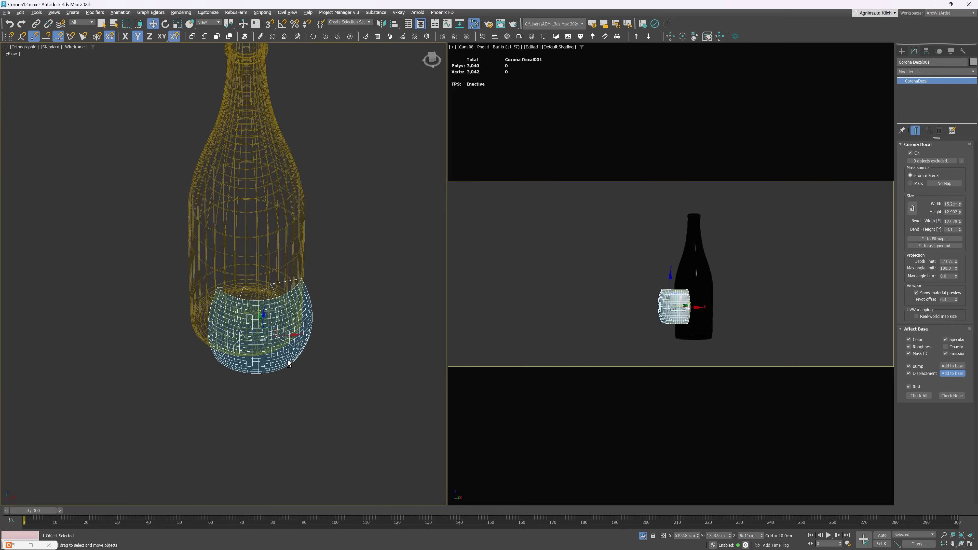
middle_click_drag(284, 360, 311, 361, "alt")
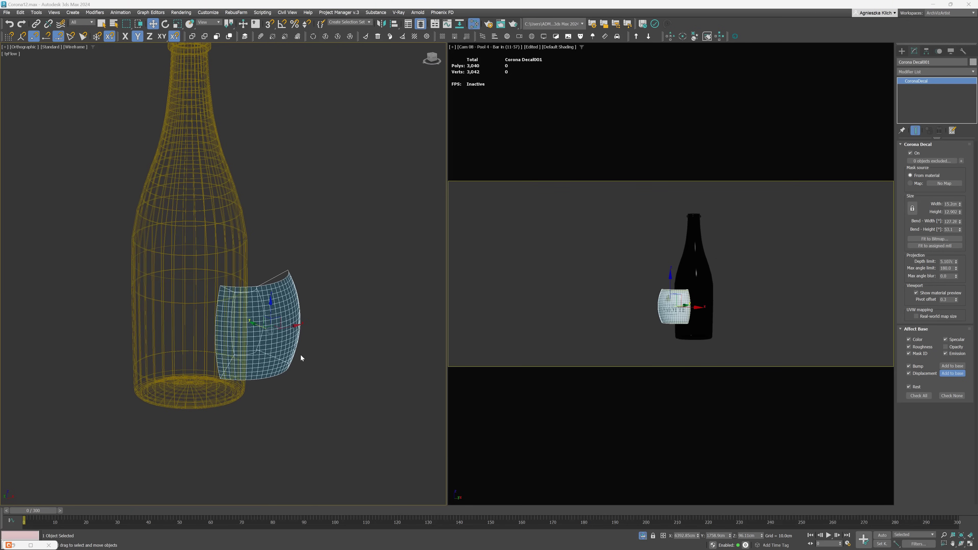
left_click(914, 212)
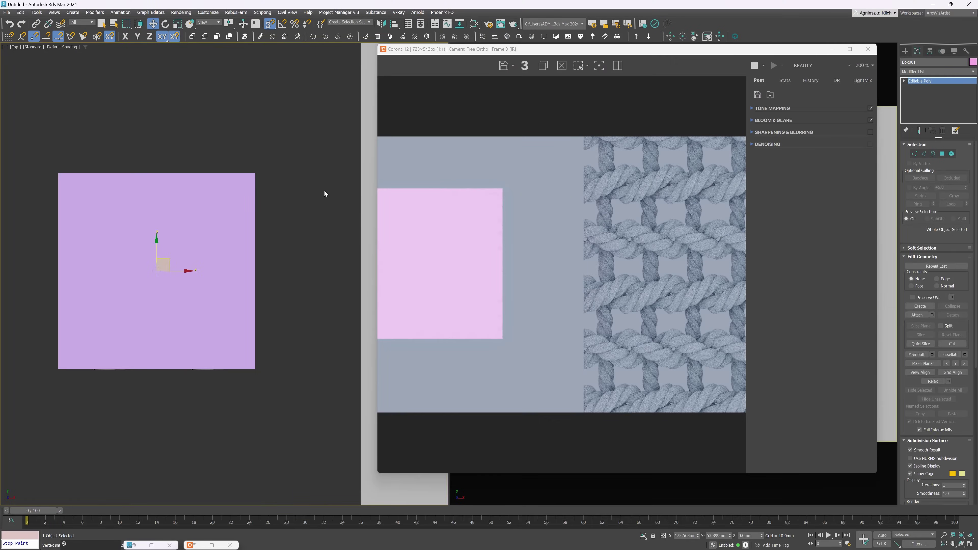
Step: Stretch the pink box along Y by selecting its upper-edge vertices and moving them upward
key("1")
left_click_drag(62, 184, 54, 184)
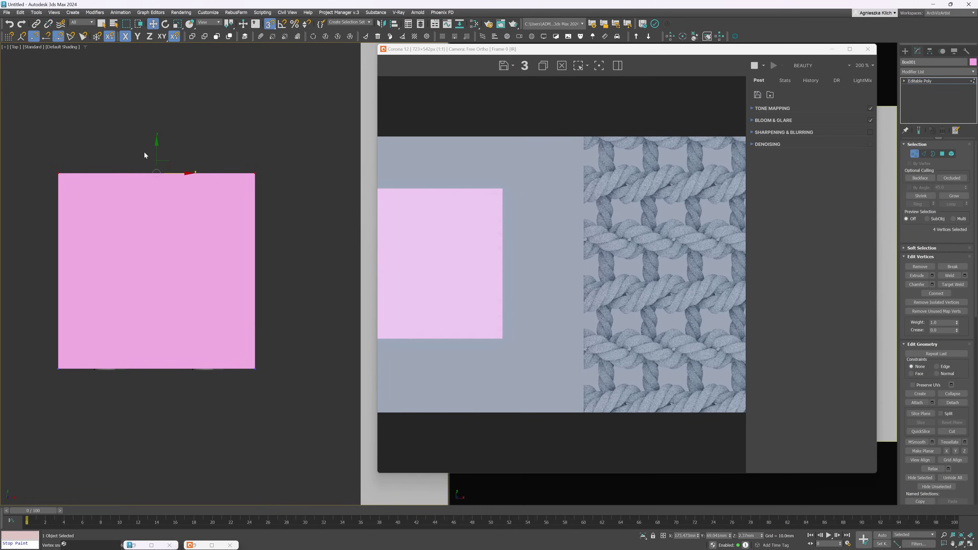
left_click_drag(155, 154, 158, 108)
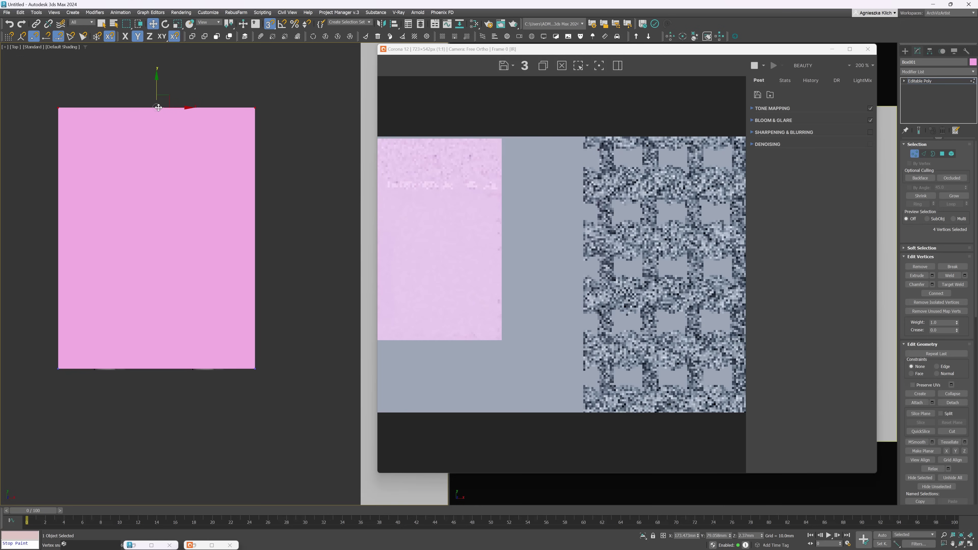
Step: Extend the Corona Pattern crop box of the plane in Y to the stretched box's full height and review the UV mode options
left_click(155, 272)
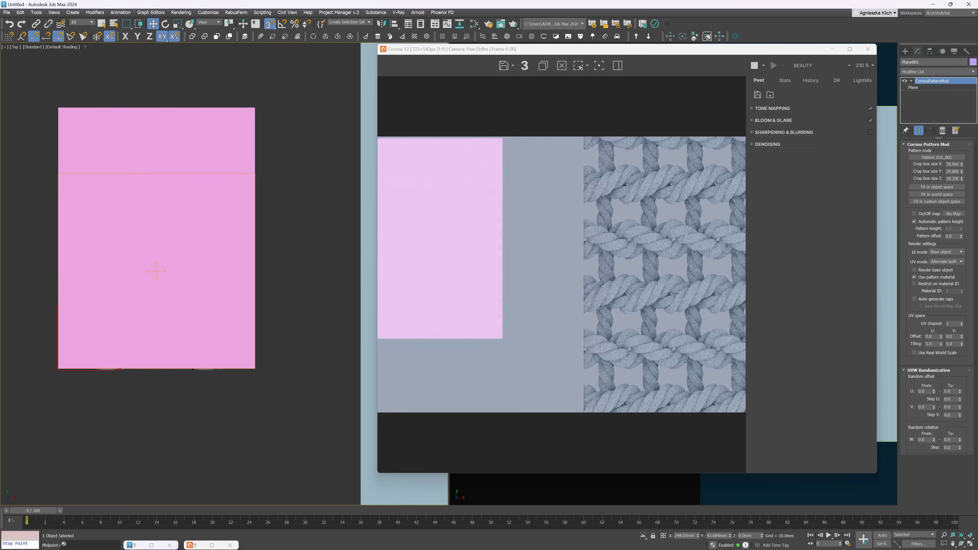
left_click(194, 168)
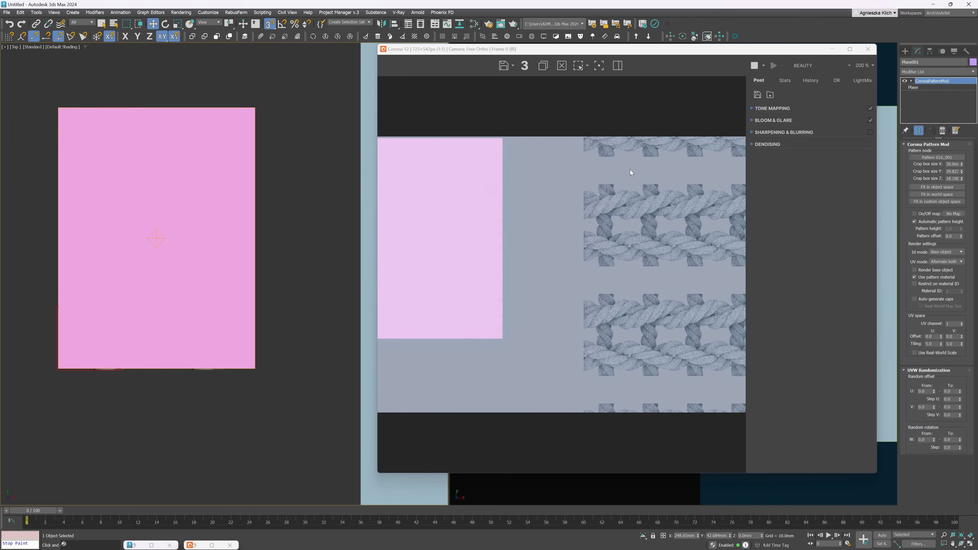
left_click(942, 264)
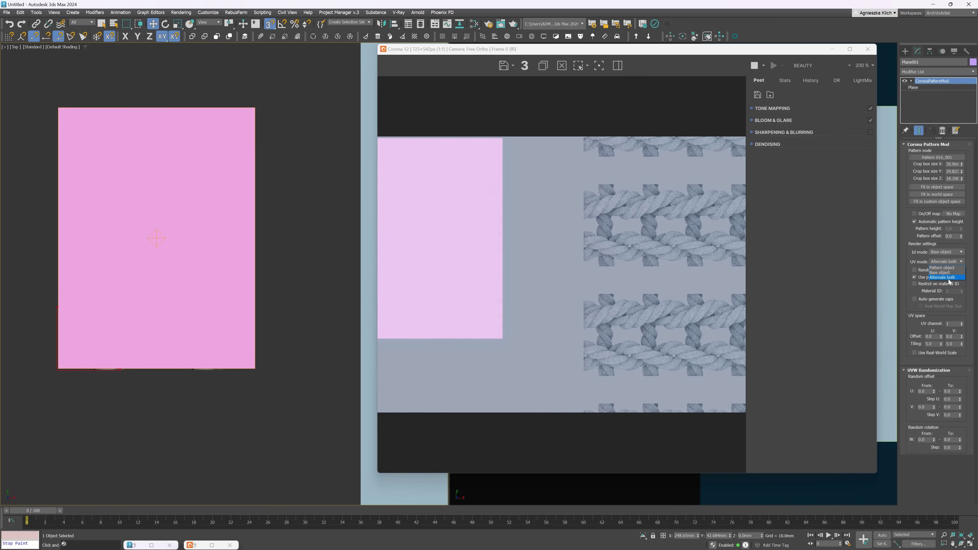
left_click(953, 263)
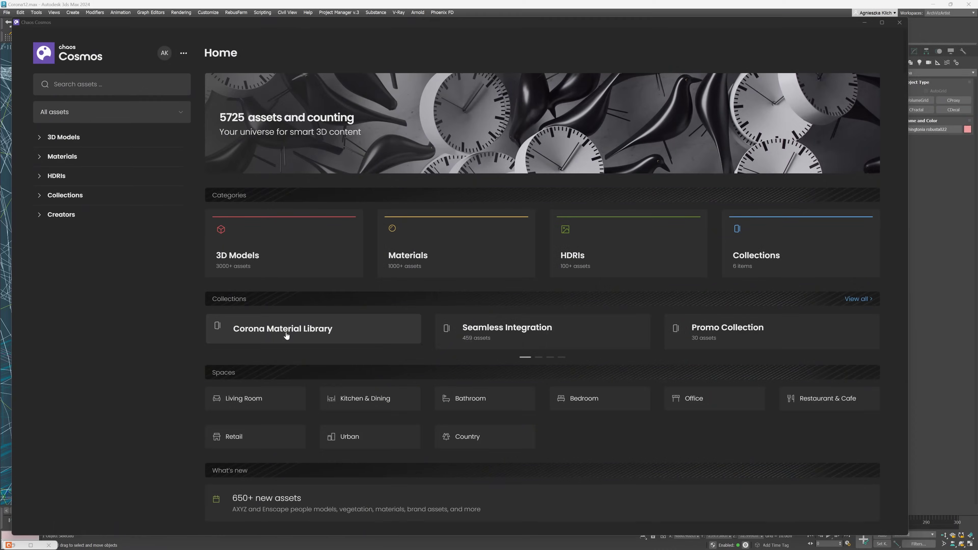
Step: Browse the Corona Material Library collection in Chaos Cosmos, including its Leather, Metal and Rubber categories
left_click(285, 334)
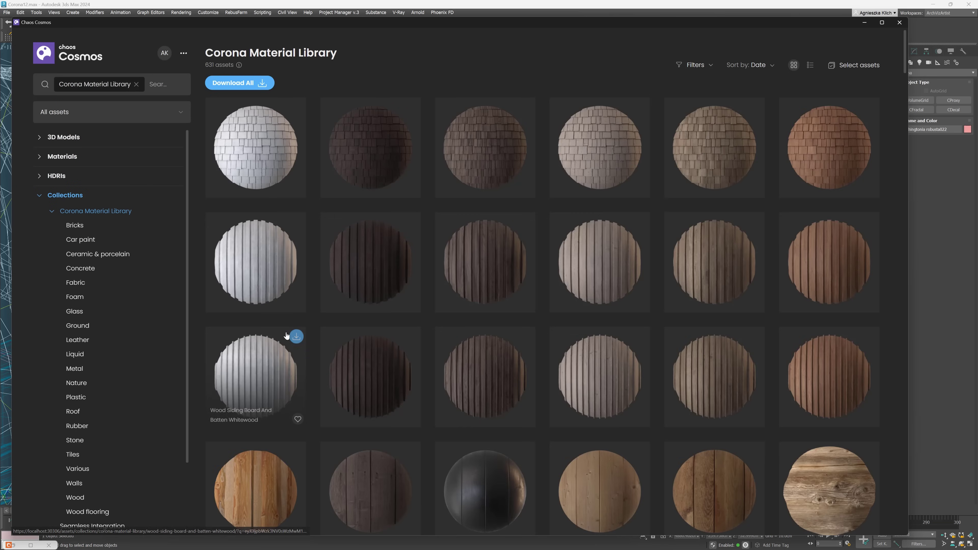
scroll(286, 335, "down", 5)
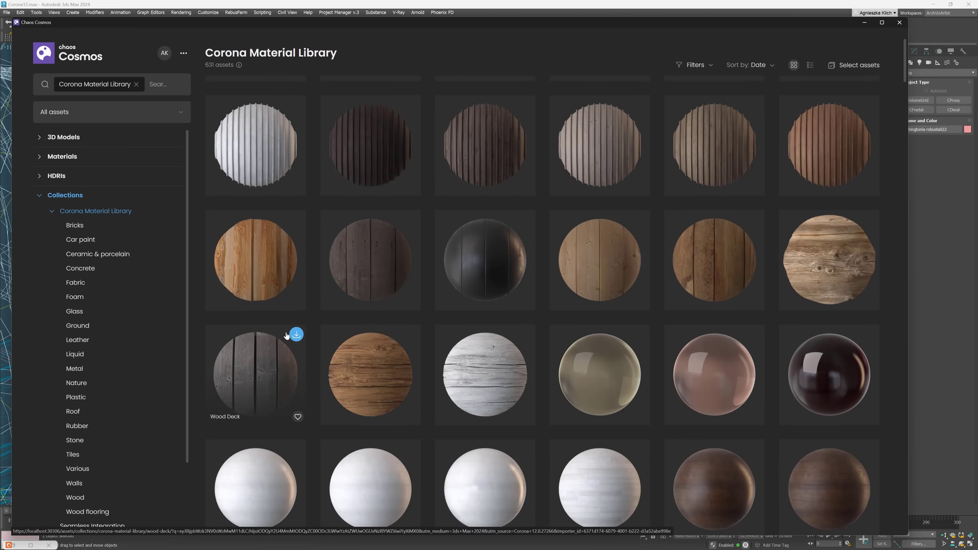
scroll(286, 335, "down", 5)
left_click(77, 340)
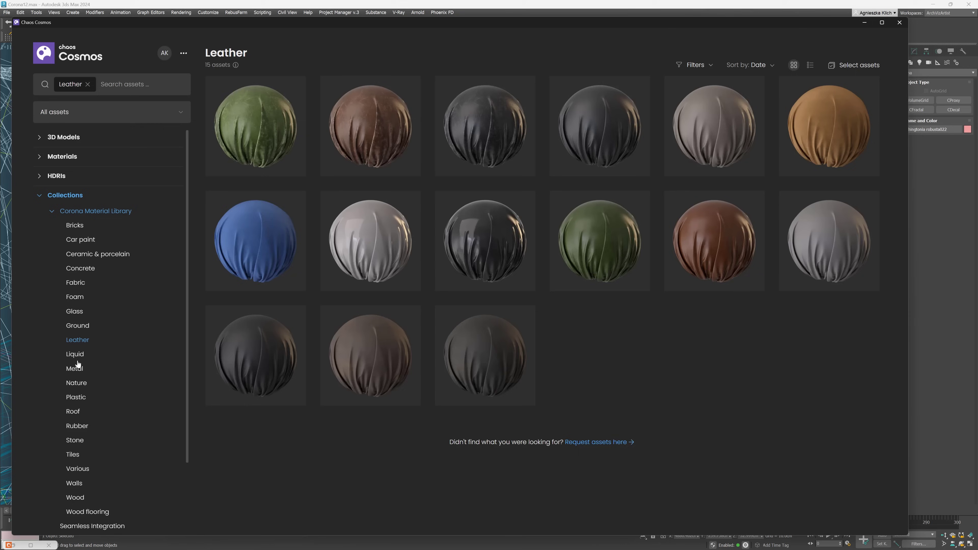
left_click(77, 370)
left_click(77, 427)
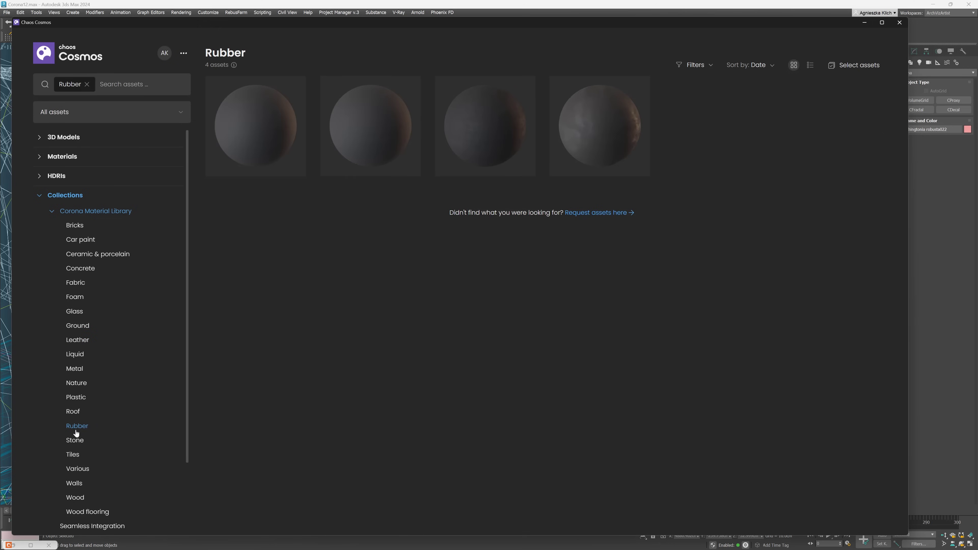